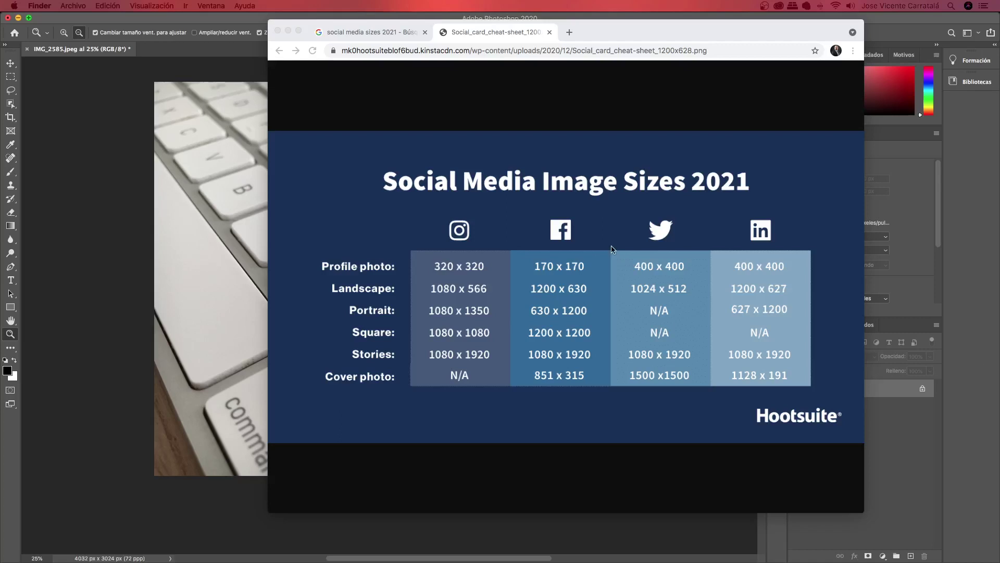
Step: Minimize Photoshop and move the Social Media Image Sizes 2021 chart window to the left
click(18, 18)
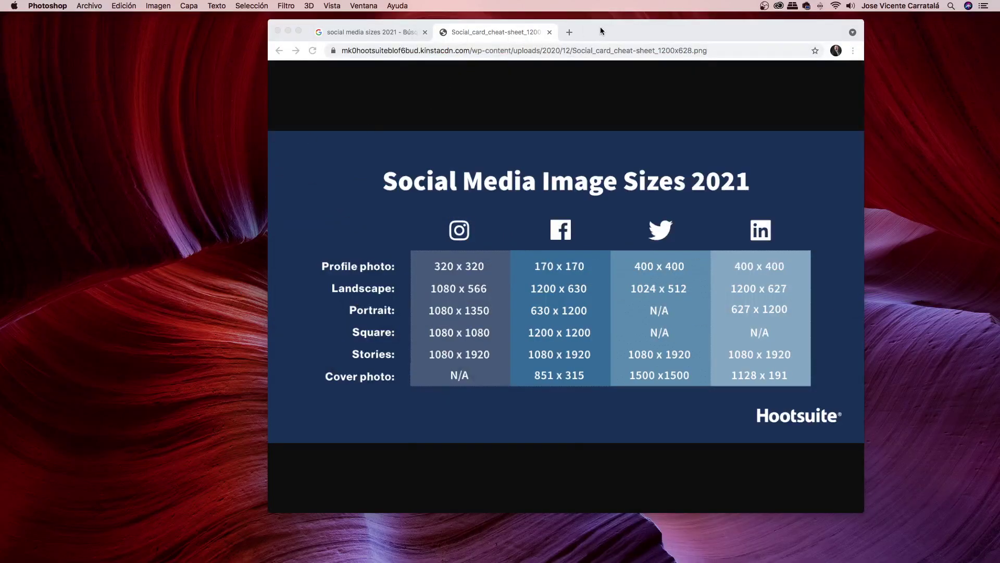
mouse_move(601, 31)
mouse_down()
mouse_move(316, 94)
mouse_move(333, 58)
mouse_up()
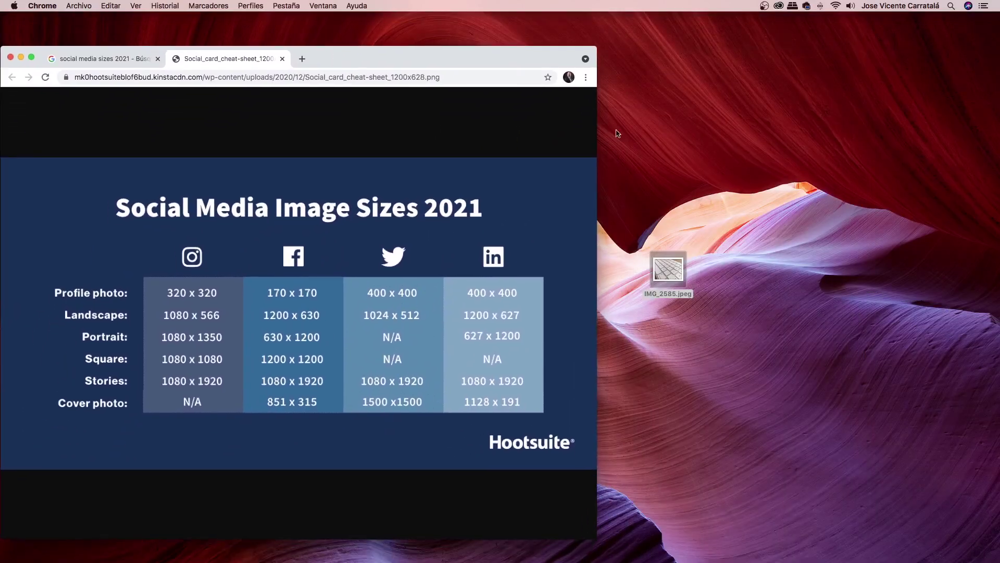
click(707, 145)
right_click(713, 141)
Step: Create a desktop folder named 'Curso de diseño gráfico' and open it
click(721, 146)
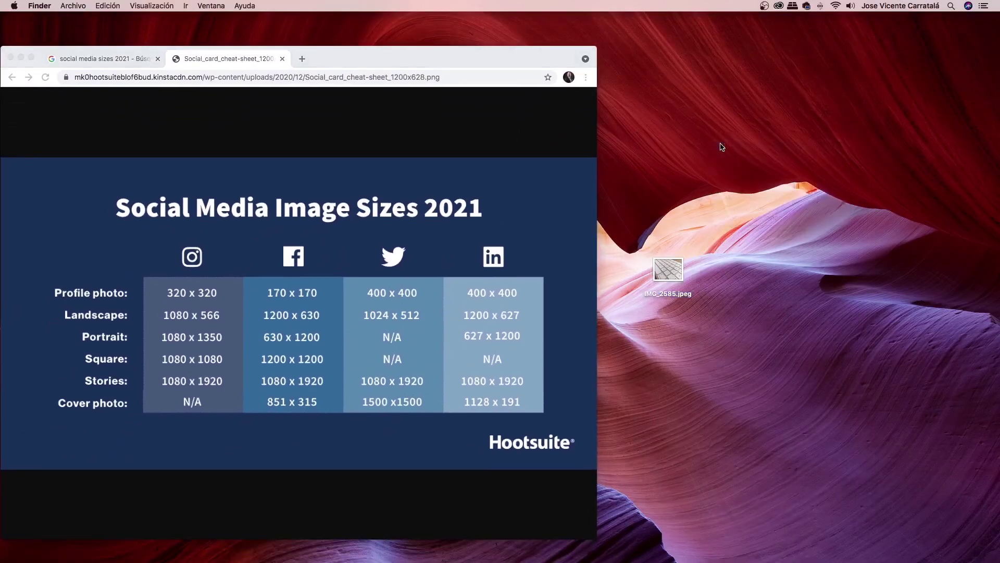
text(Curos de)
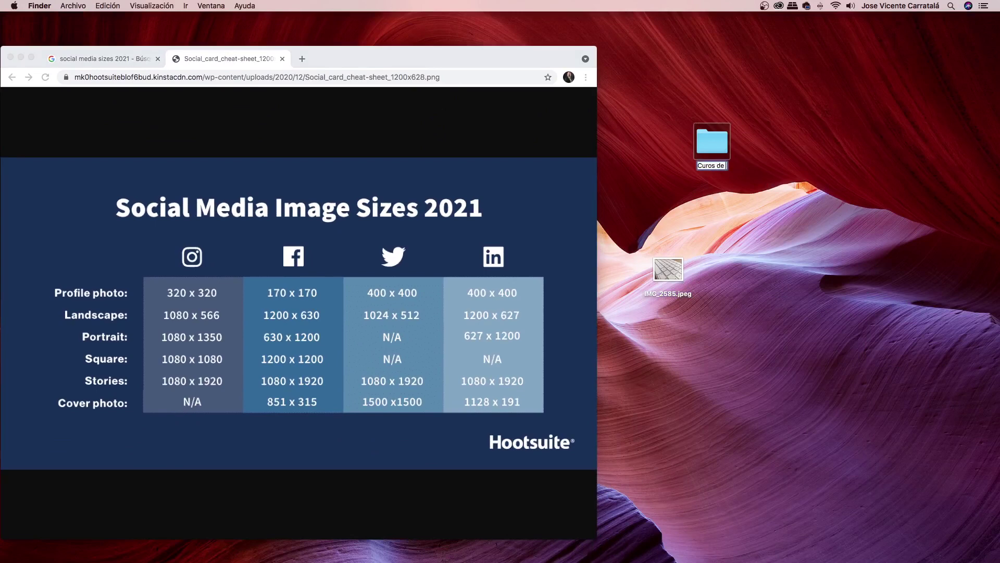
key(BackSpace)
key(BackSpace)
key(BackSpace)
text(so de d)
text(iseño grá)
text(fico)
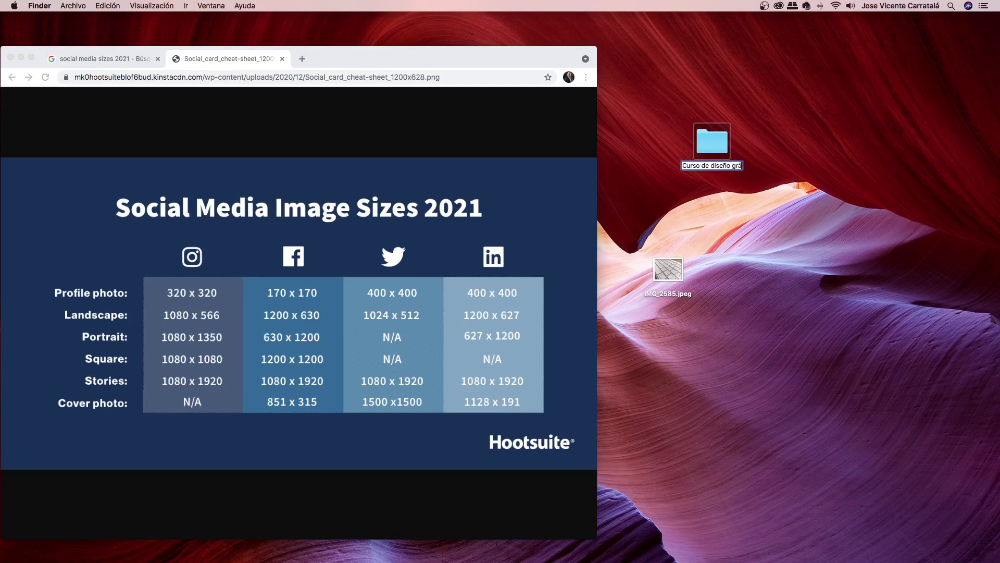
key(Return)
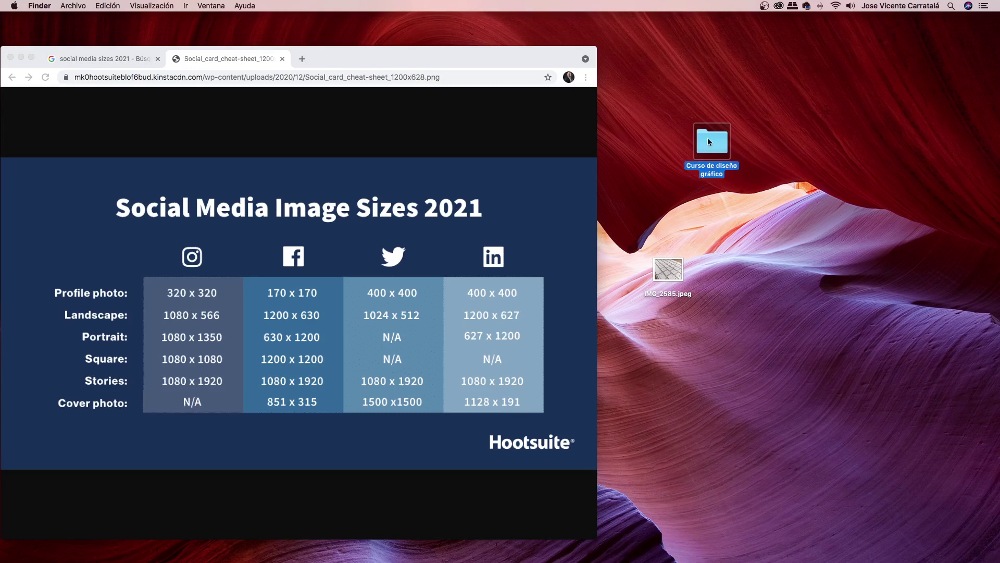
double_click(707, 138)
Step: Create a 'Photoshop' subfolder inside it and move the Finder window aside
key(super+shift+n)
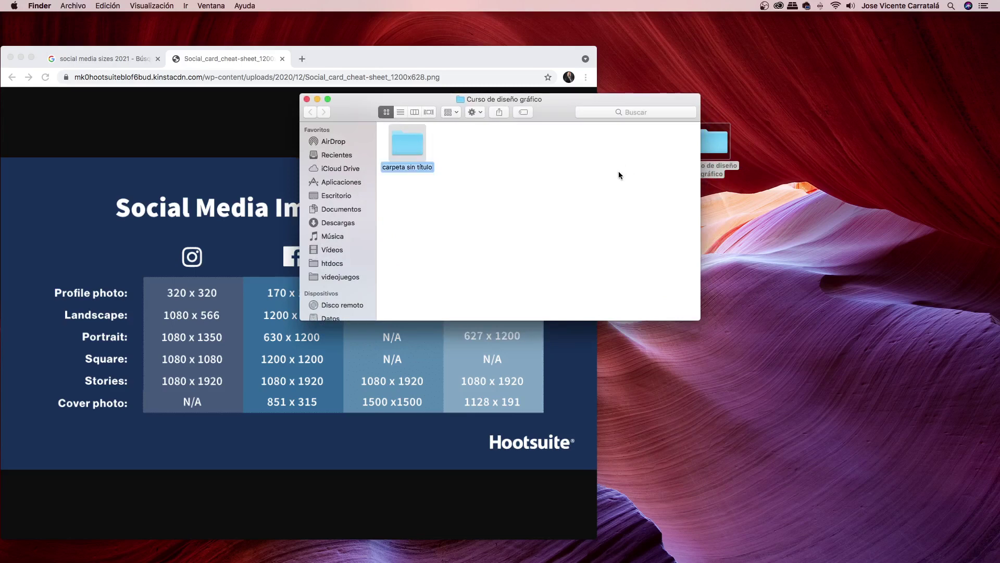
text(Photoshop)
key(Return)
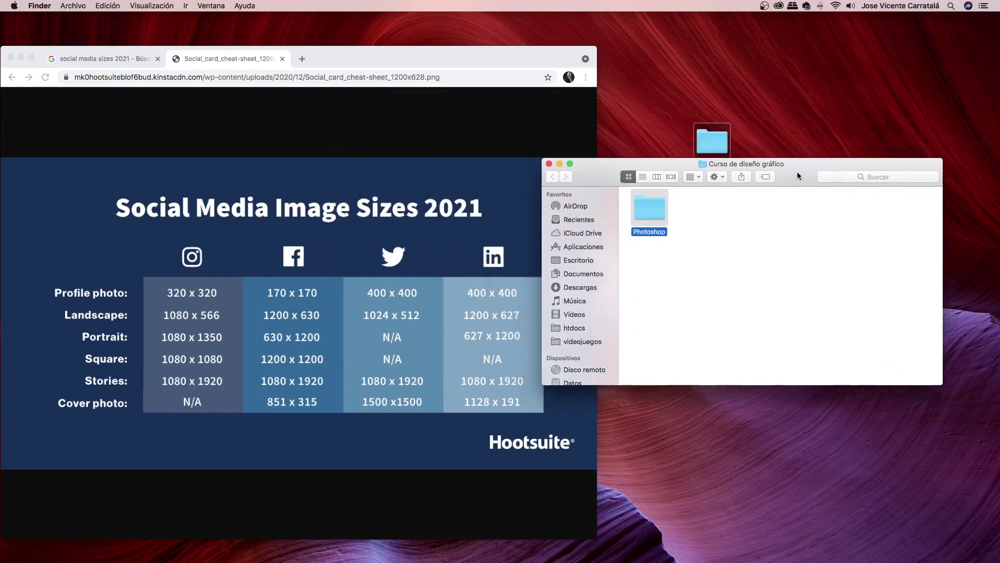
mouse_move(560, 114)
mouse_down()
mouse_move(818, 261)
mouse_move(805, 284)
mouse_up()
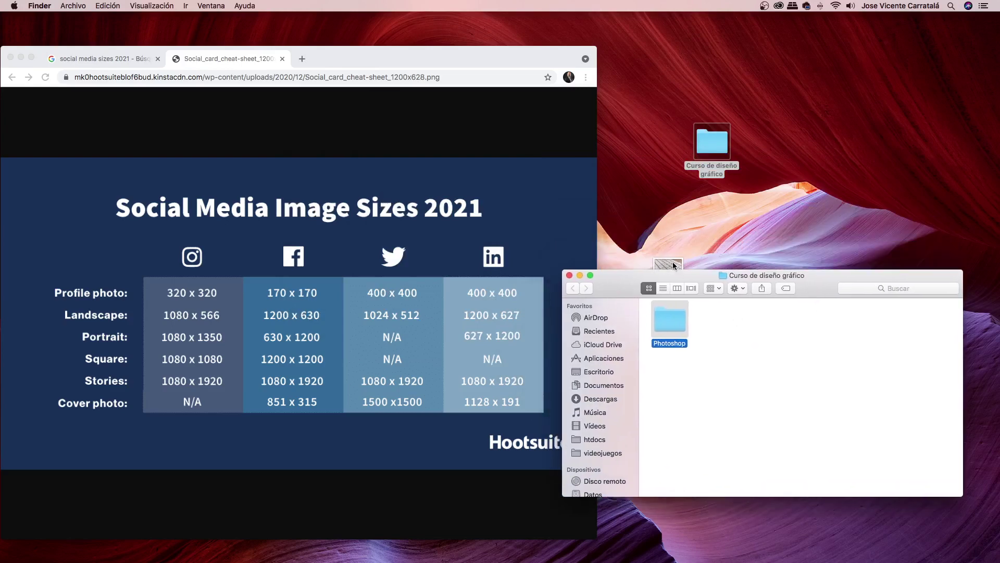
drag(732, 281, 824, 279)
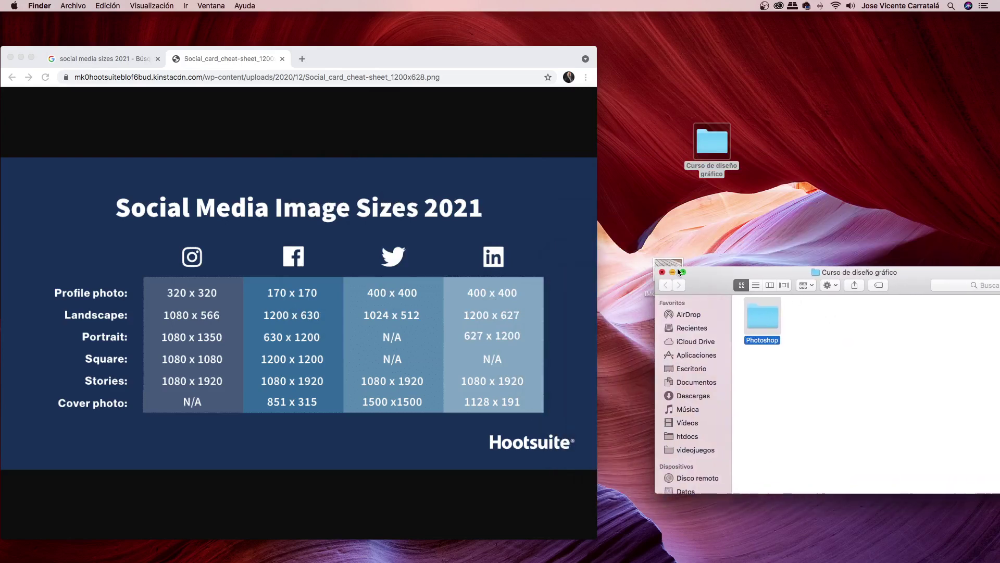
Step: Open the Photoshop folder and drop IMG_2585.jpeg into it
key(super+o)
drag(682, 265, 797, 380)
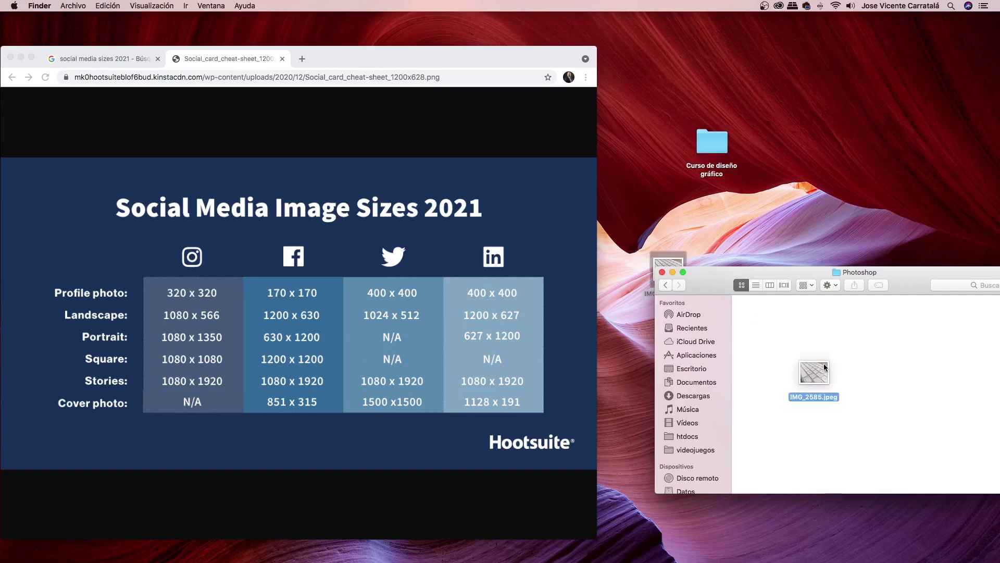
drag(826, 276, 756, 164)
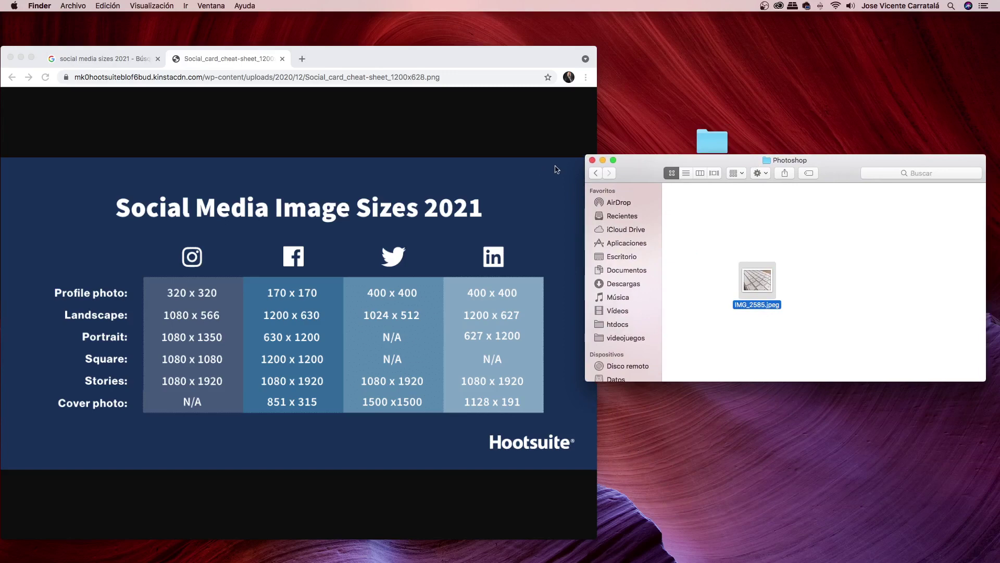
Step: Create a 'Plantillas redes sociales' folder inside the Photoshop folder
drag(756, 213, 755, 214)
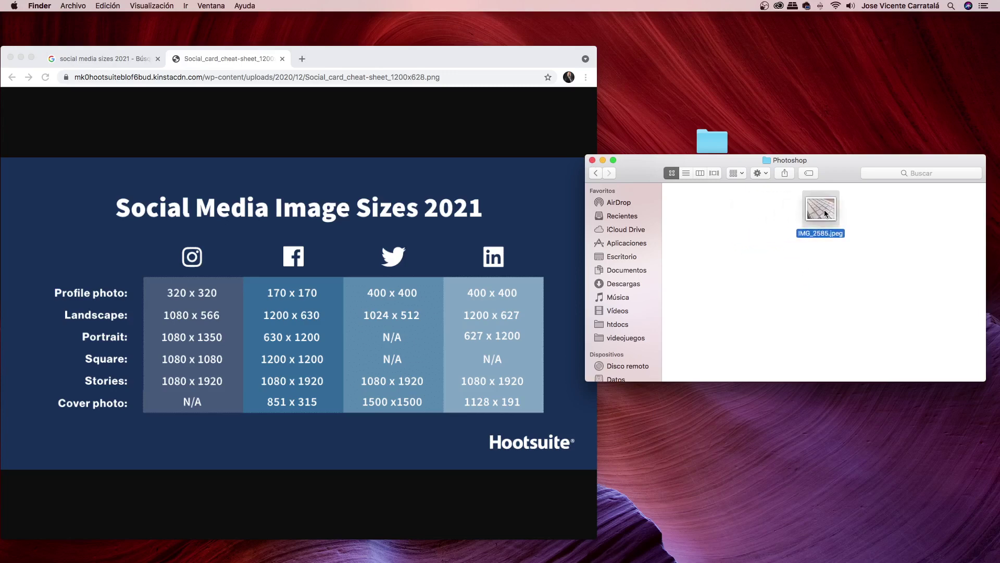
click(682, 232)
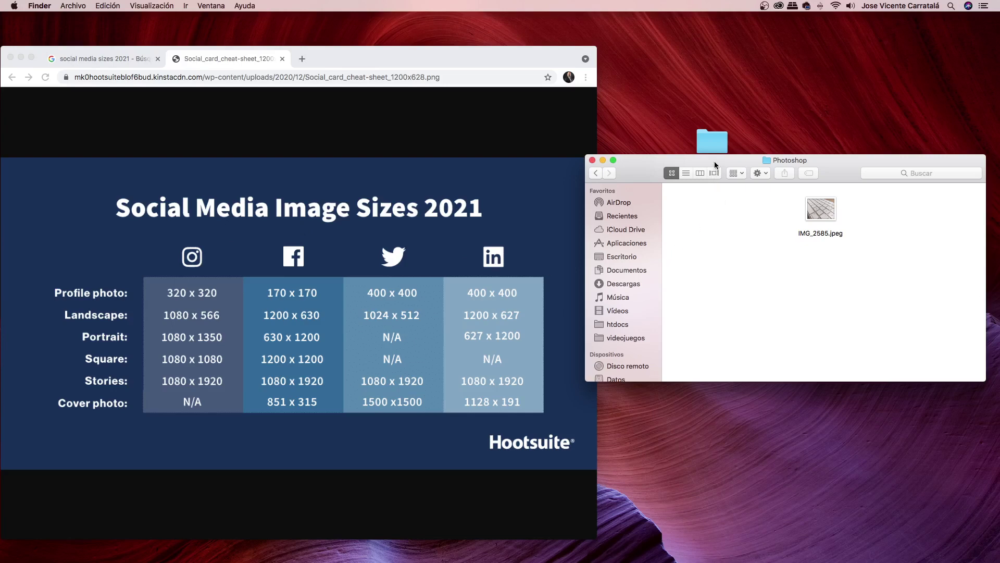
drag(714, 161, 677, 160)
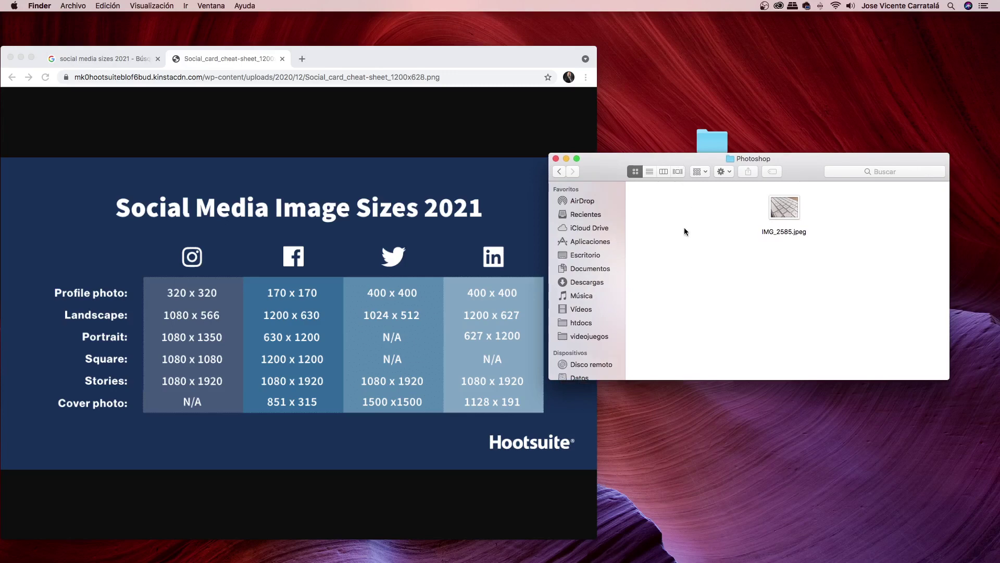
key(super+shift+n)
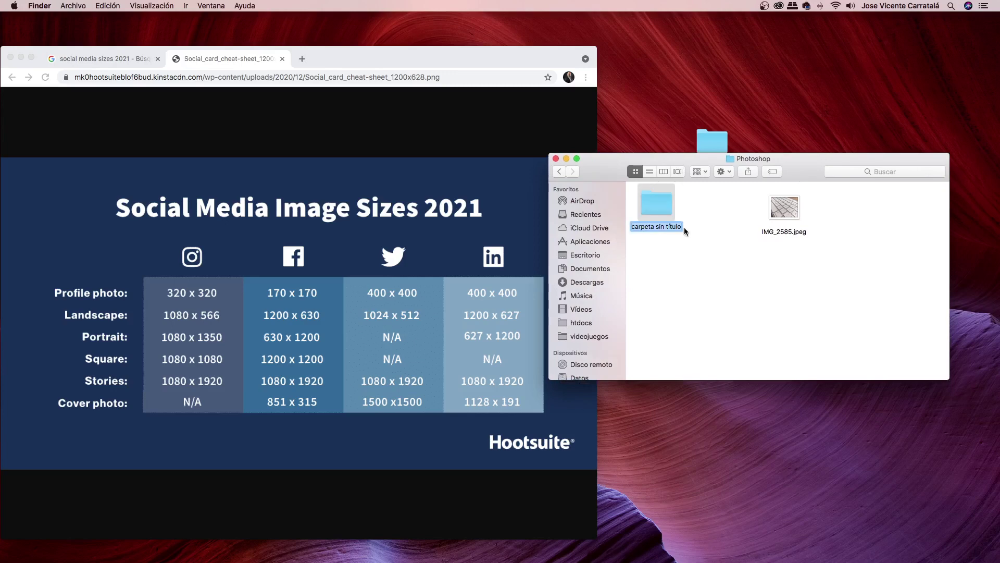
text(Plantil)
text(lasre)
key(BackSpace)
key(BackSpace)
text(rede)
text(ss)
key(BackSpace)
text(soci)
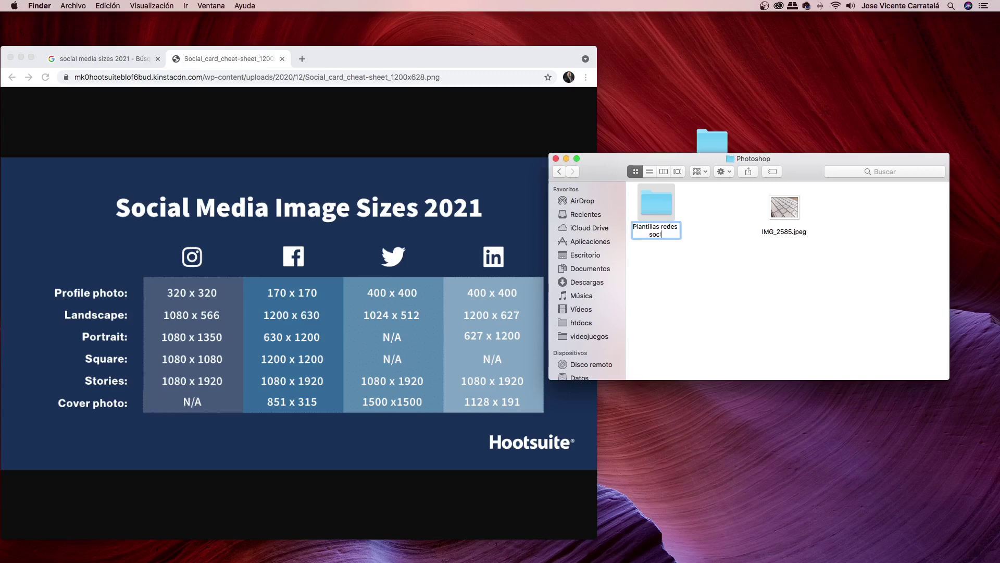
text(ales)
key(Return)
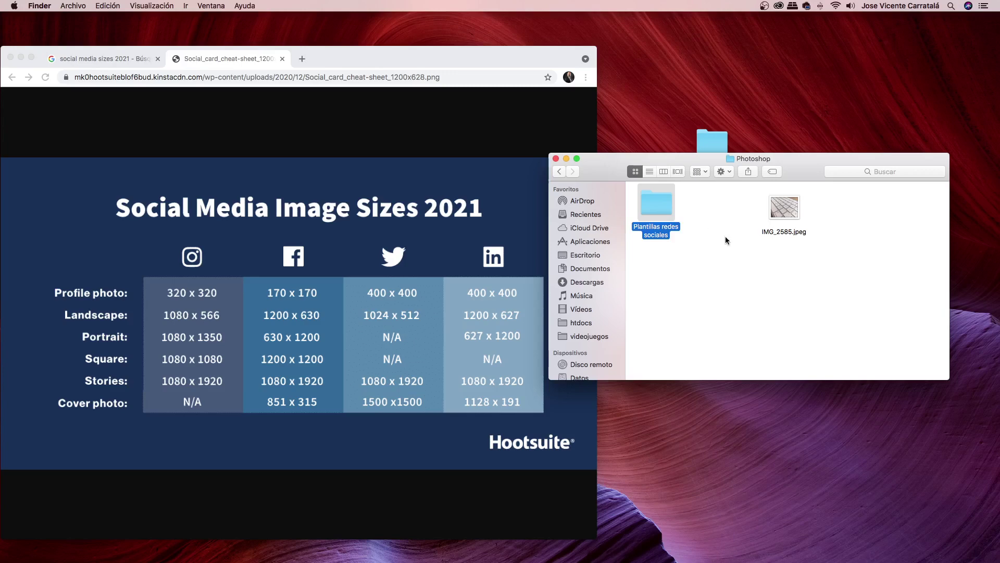
Step: Confirm the empty folder in the expanded list-view tree, then minimize Finder
double_click(651, 201)
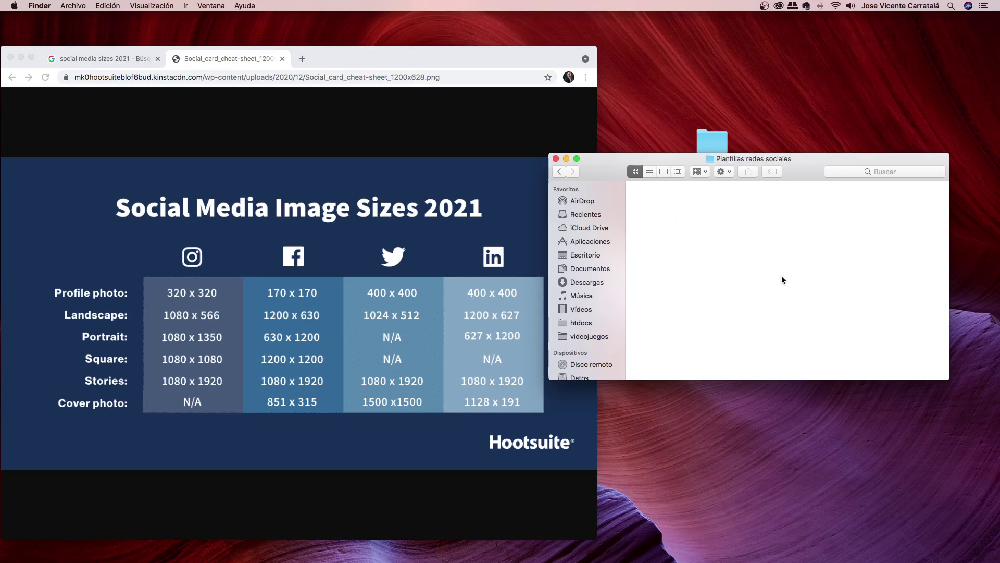
click(591, 256)
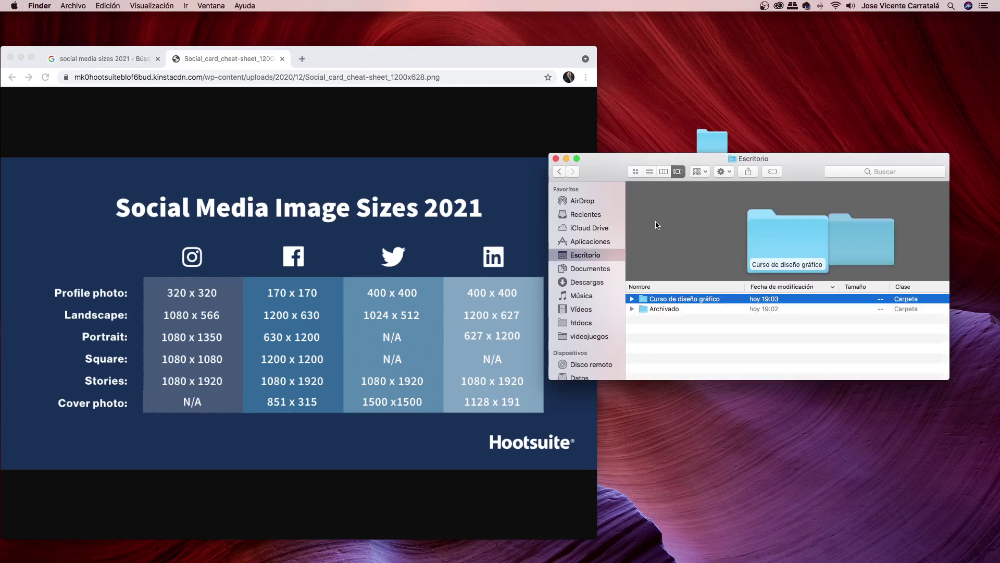
click(650, 171)
click(632, 199)
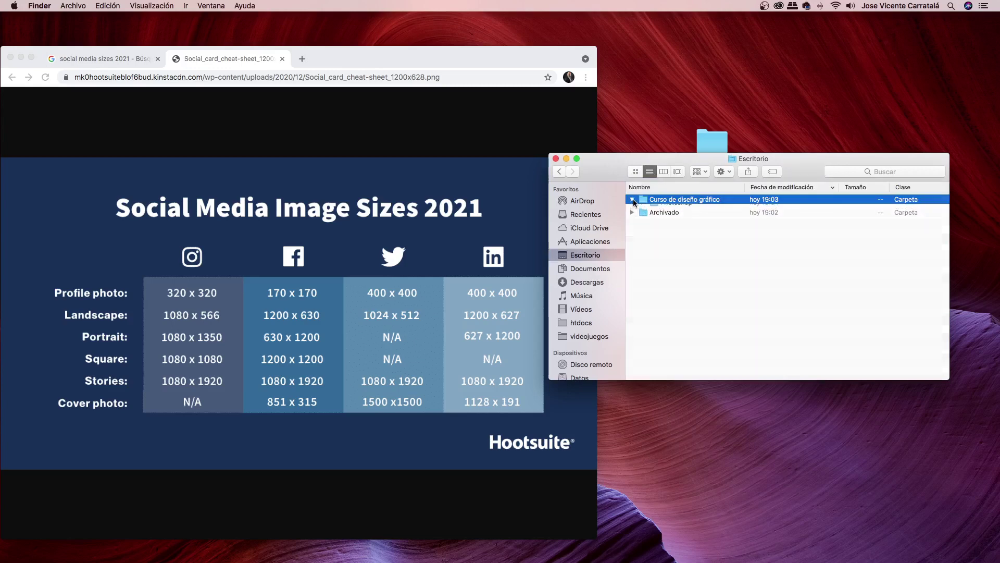
click(643, 209)
click(654, 220)
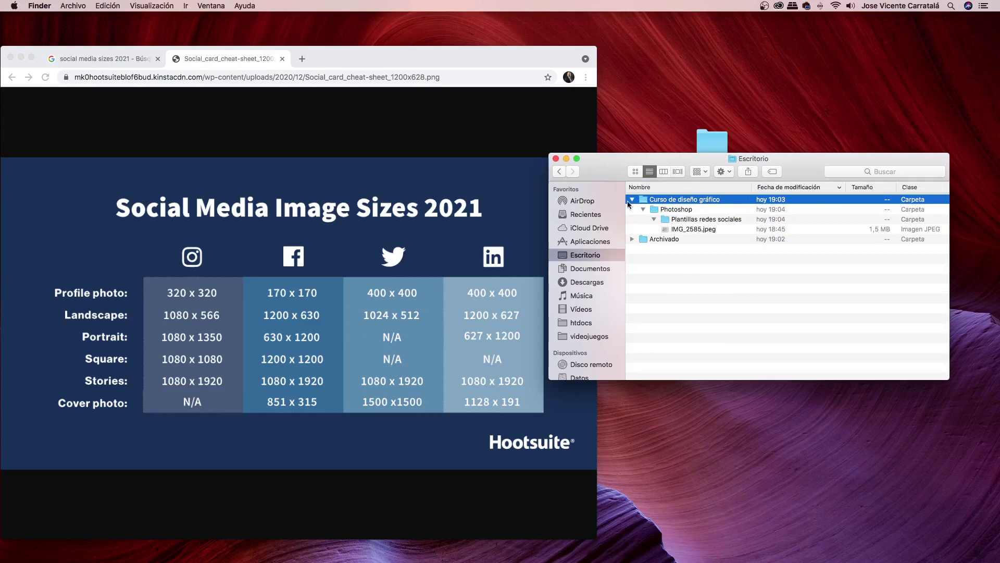
click(566, 158)
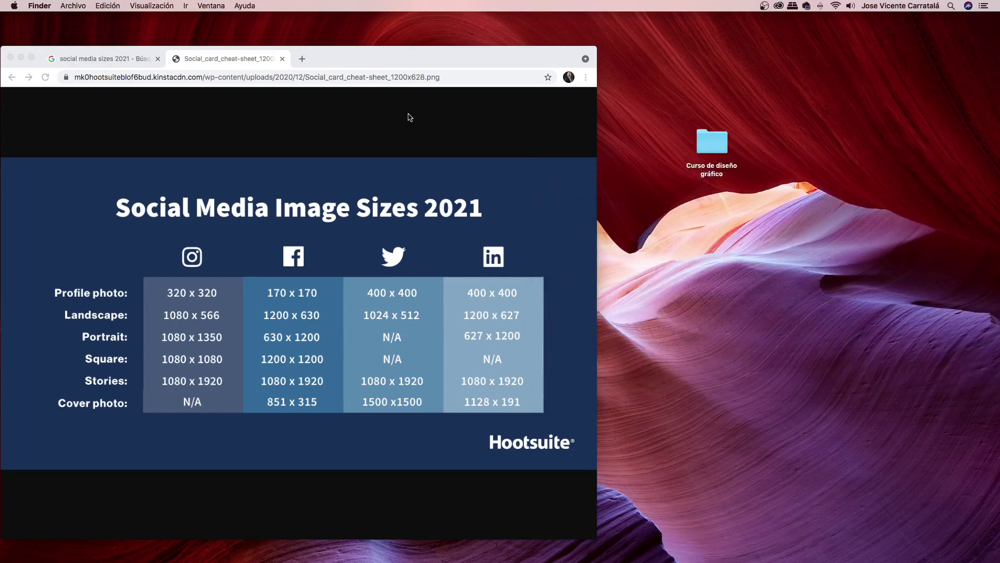
Step: Restore Photoshop, review the Chrome size chart, then hide Chrome to bring Photoshop forward
drag(380, 54, 700, 46)
mouse_move(580, 541)
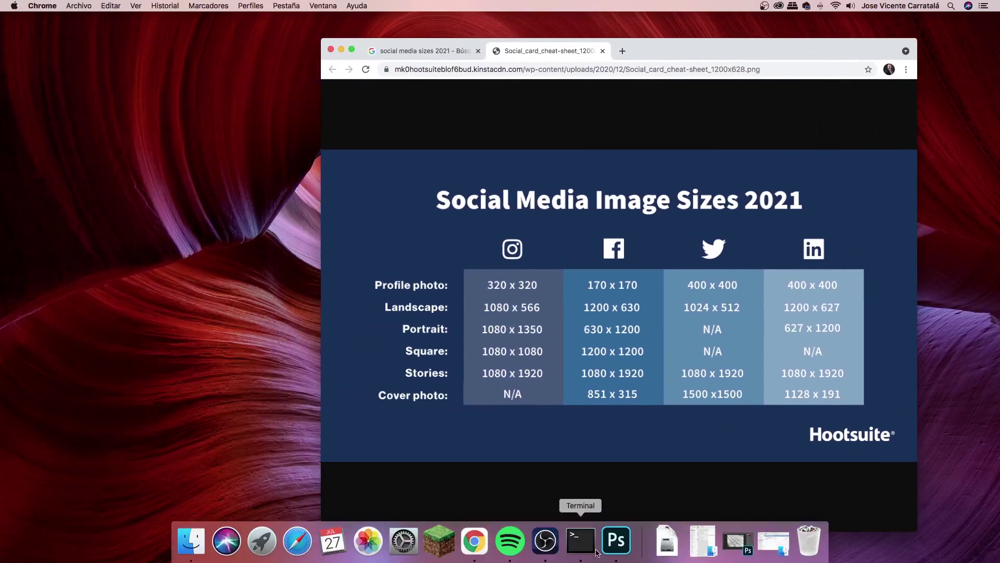
click(616, 556)
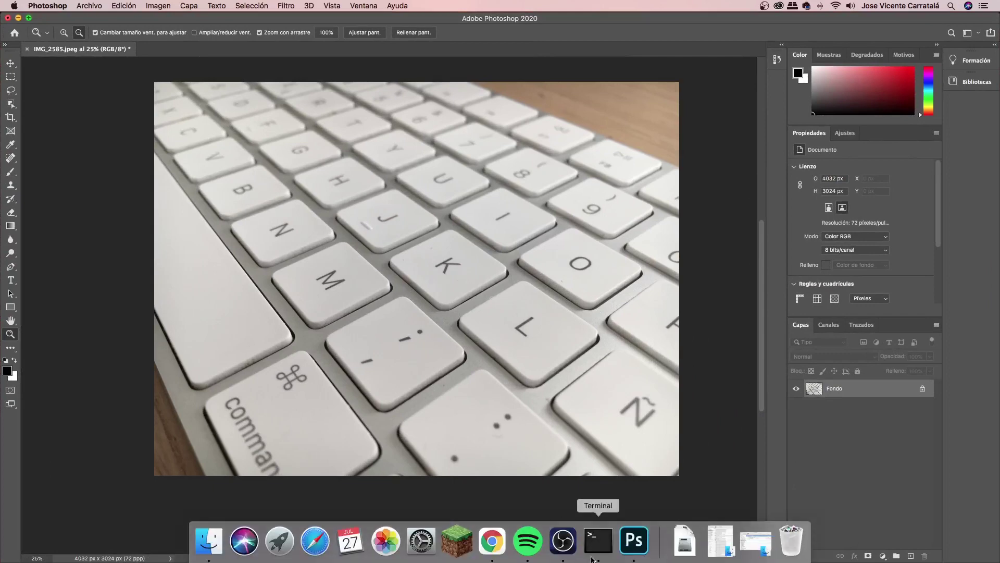
click(492, 541)
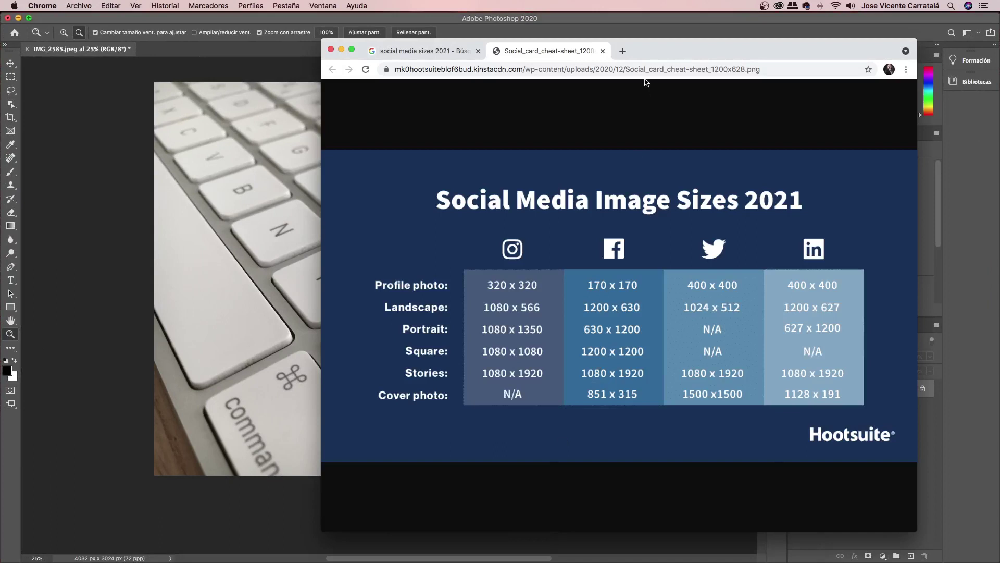
drag(654, 55, 659, 44)
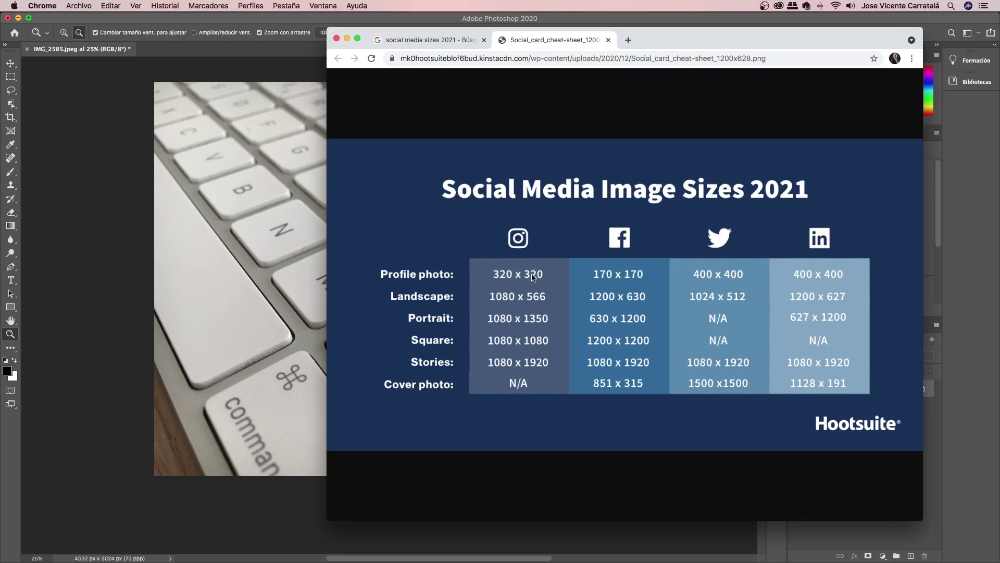
click(214, 21)
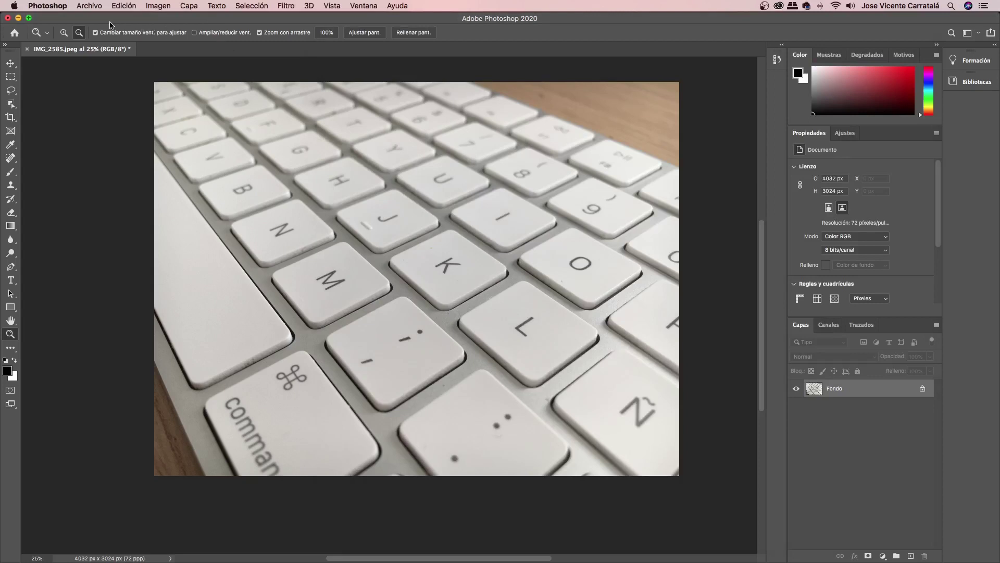
Step: Start a new document from the File menu and browse the Guardado, Foto and Imprimir presets
click(88, 8)
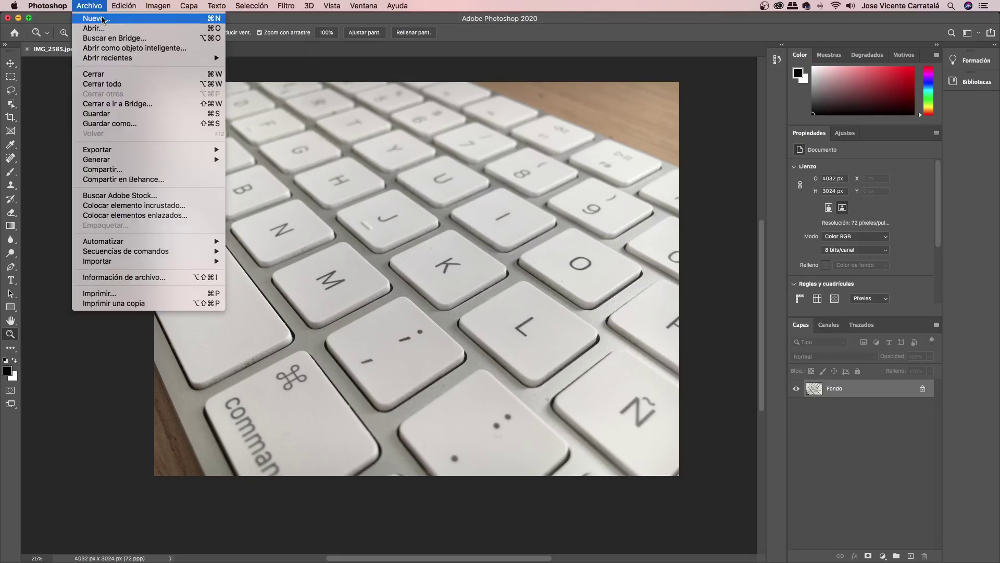
click(103, 19)
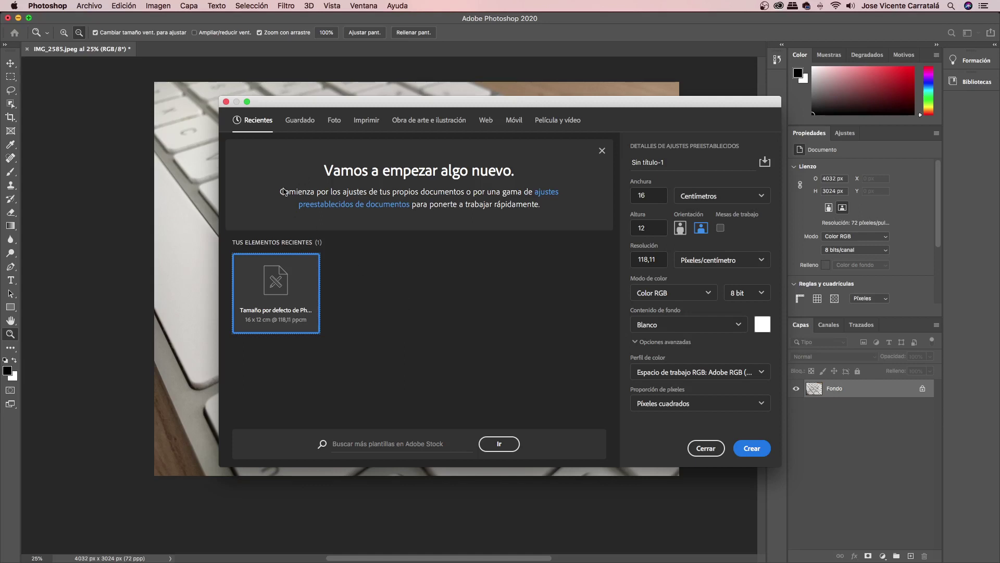
click(304, 123)
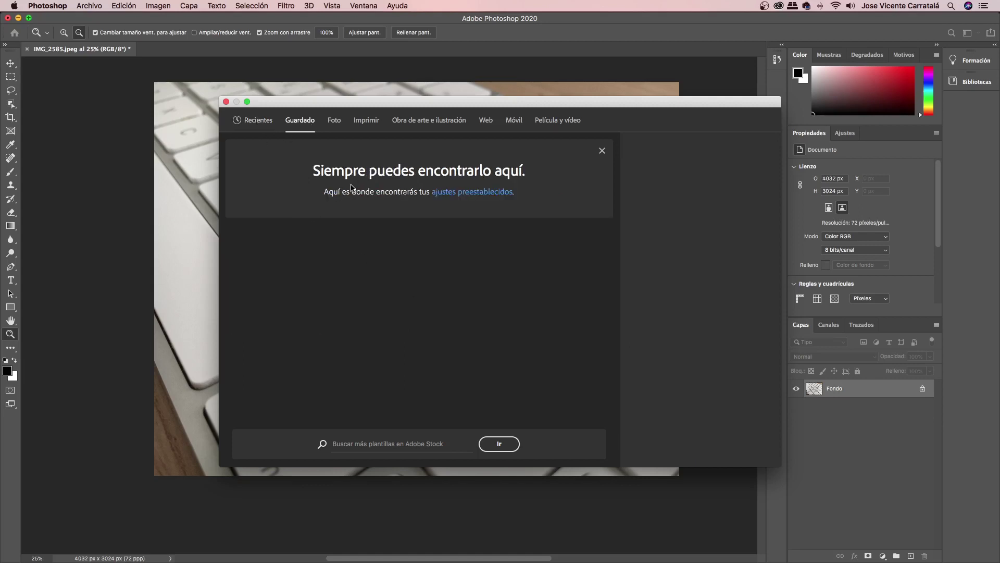
click(334, 120)
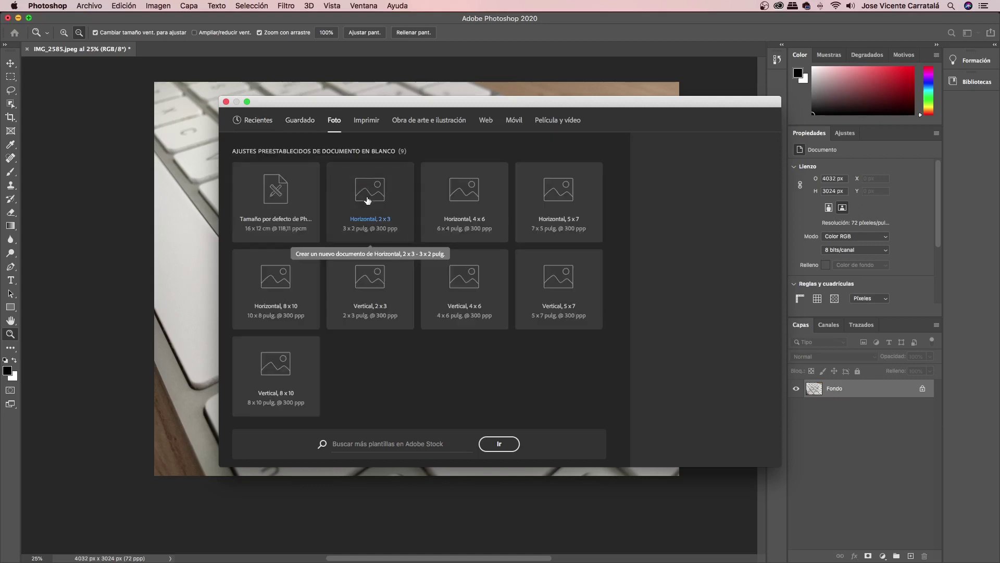
click(366, 121)
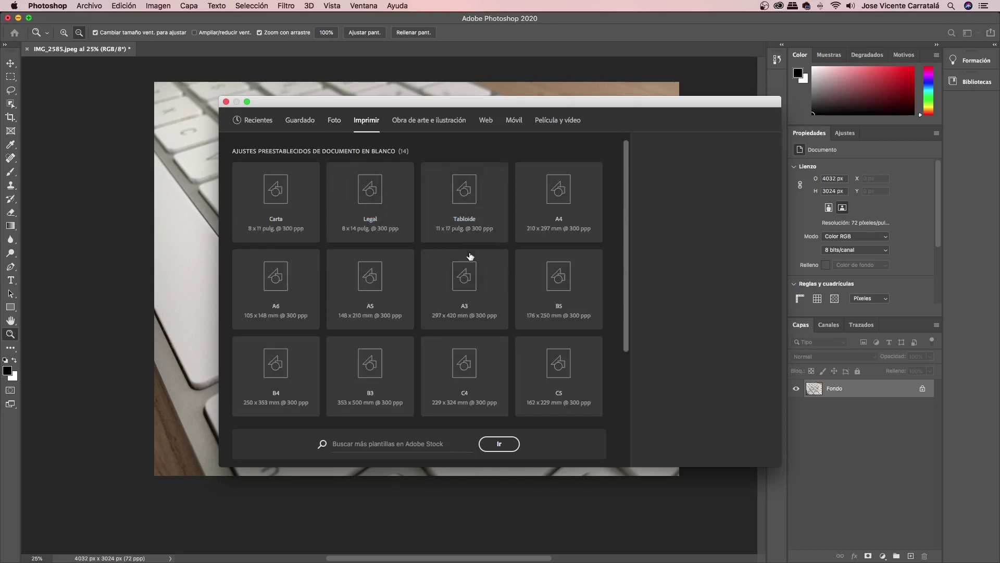
Step: Browse the Obra de arte, Web, Móvil, Película y vídeo and Guardado presets, ending on Recientes
click(429, 122)
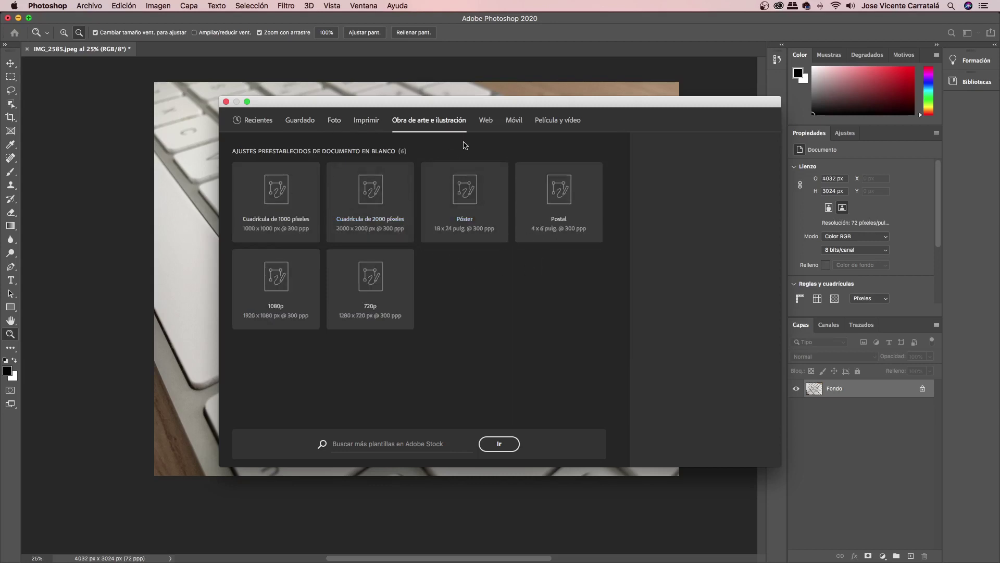
click(485, 122)
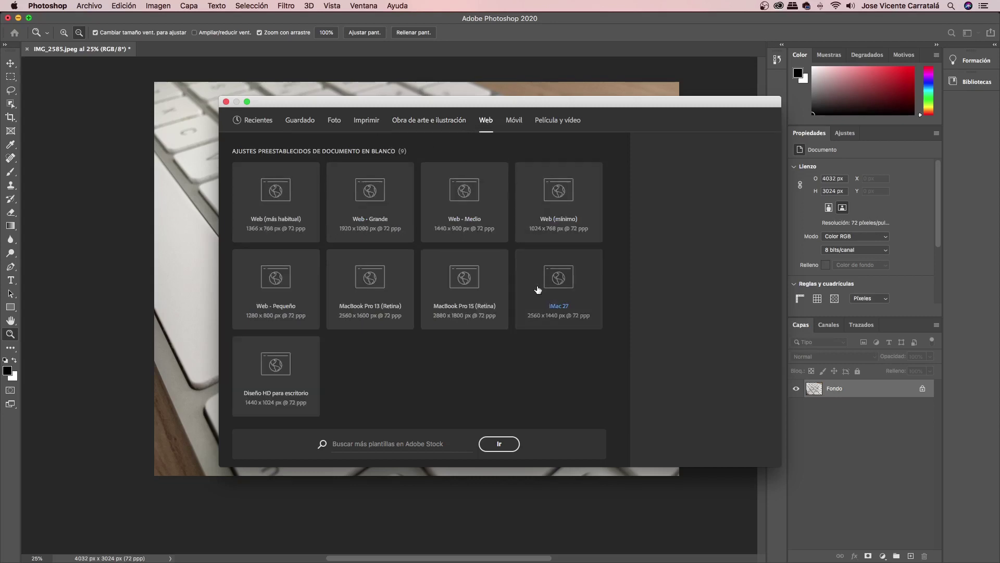
click(514, 120)
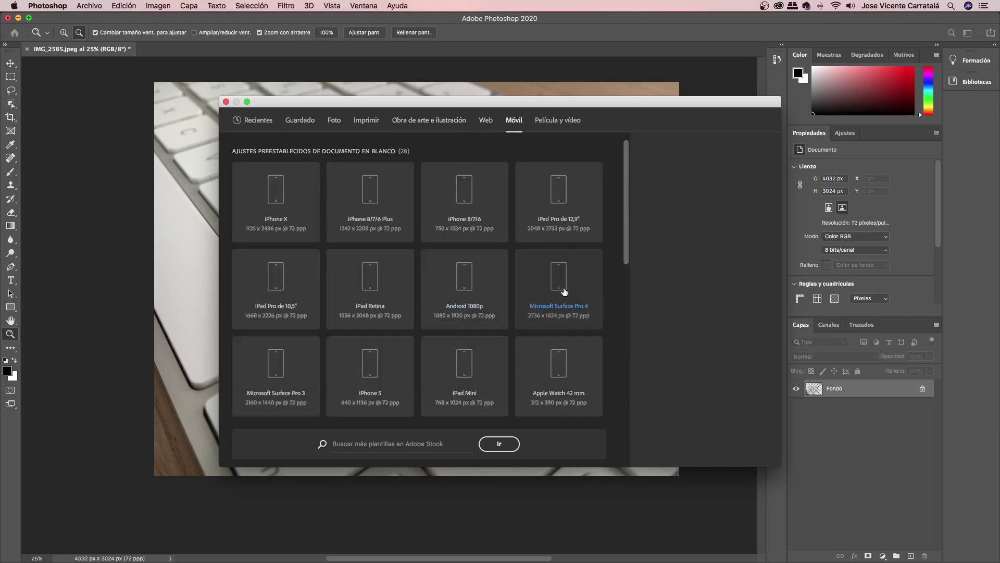
click(556, 120)
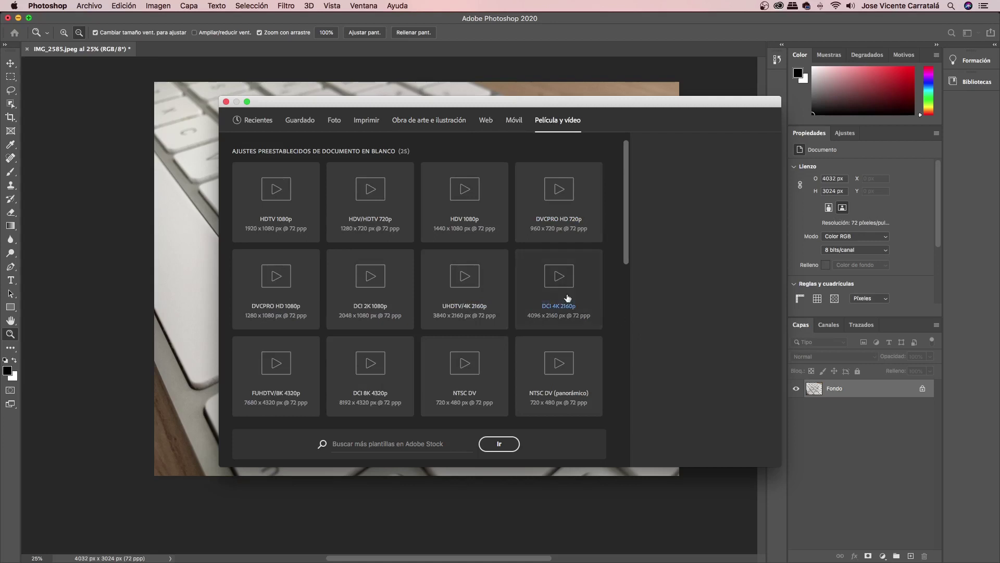
click(301, 120)
click(249, 121)
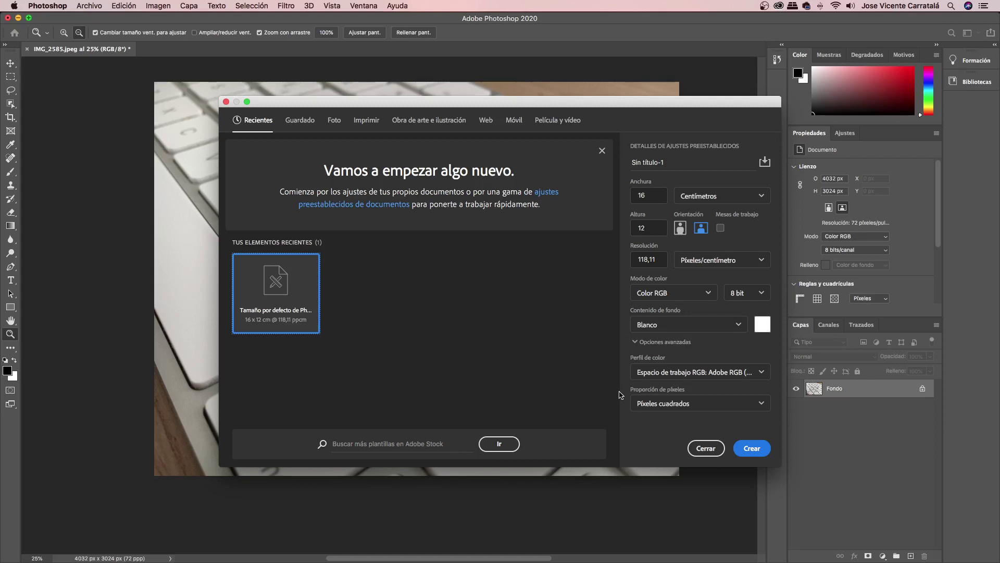
Step: Replace the document name with the author's name followed by '-IG-', checking the size chart
double_click(677, 162)
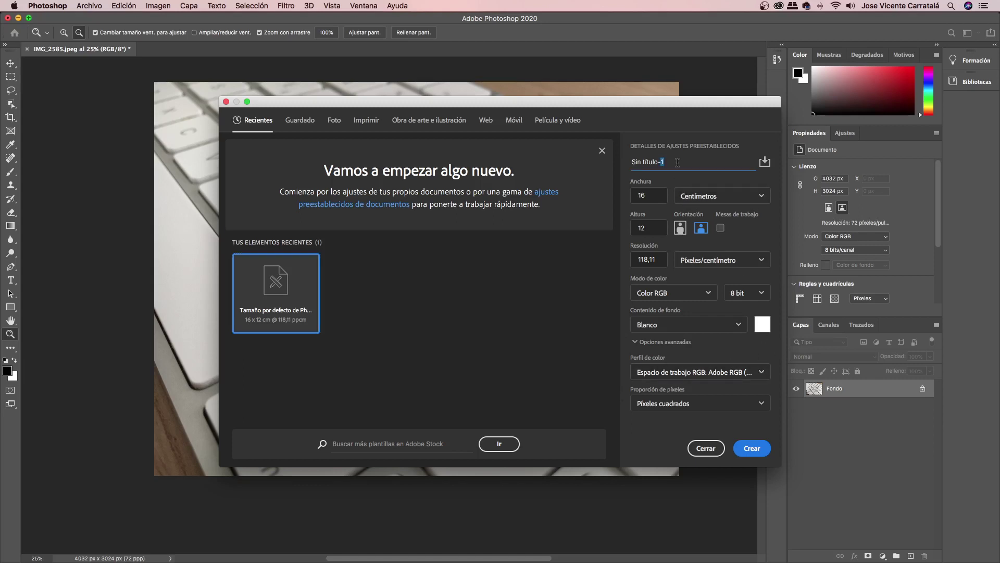
key(super+a)
text(J)
text(oseVicente)
text(Carratala)
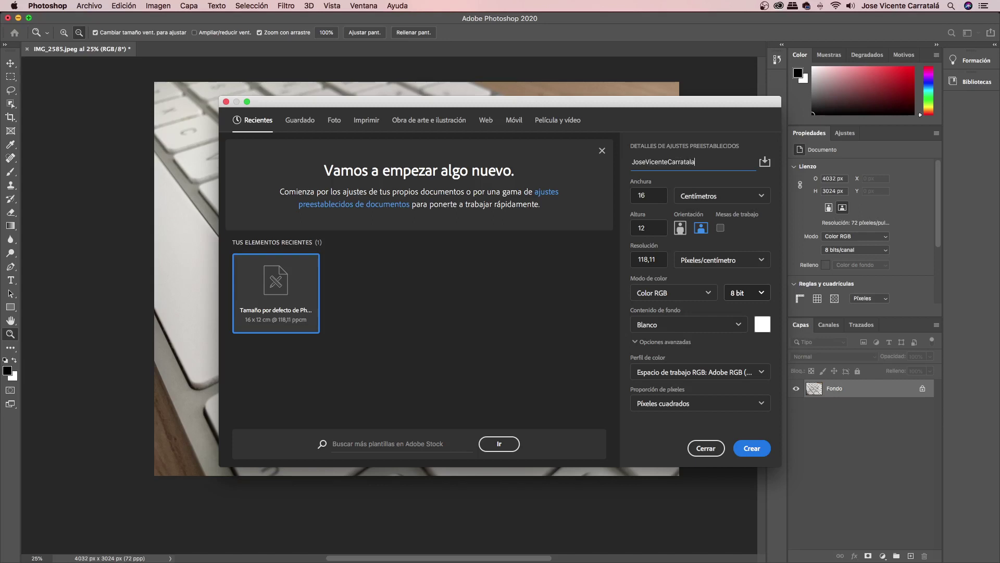
text(-IG-)
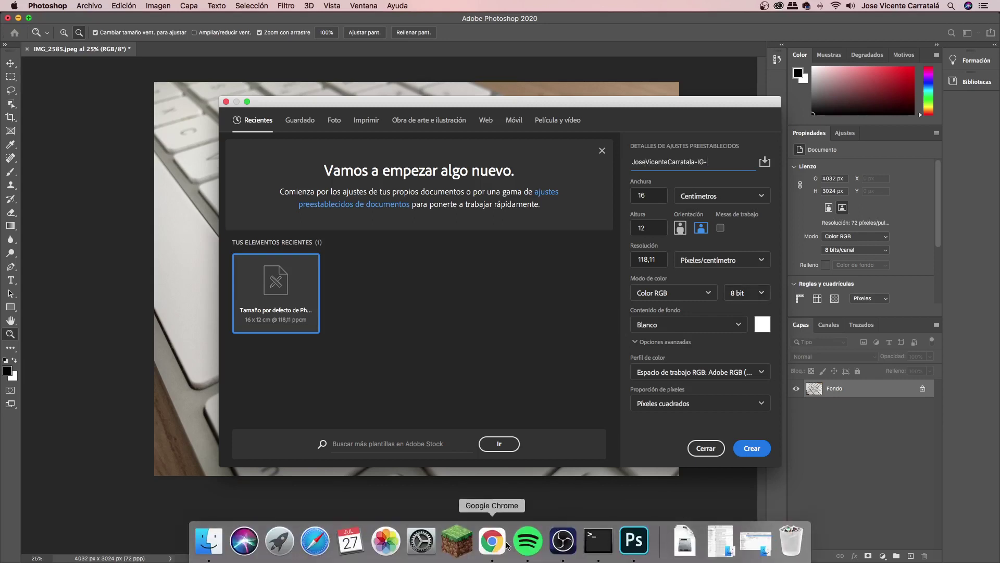
click(493, 541)
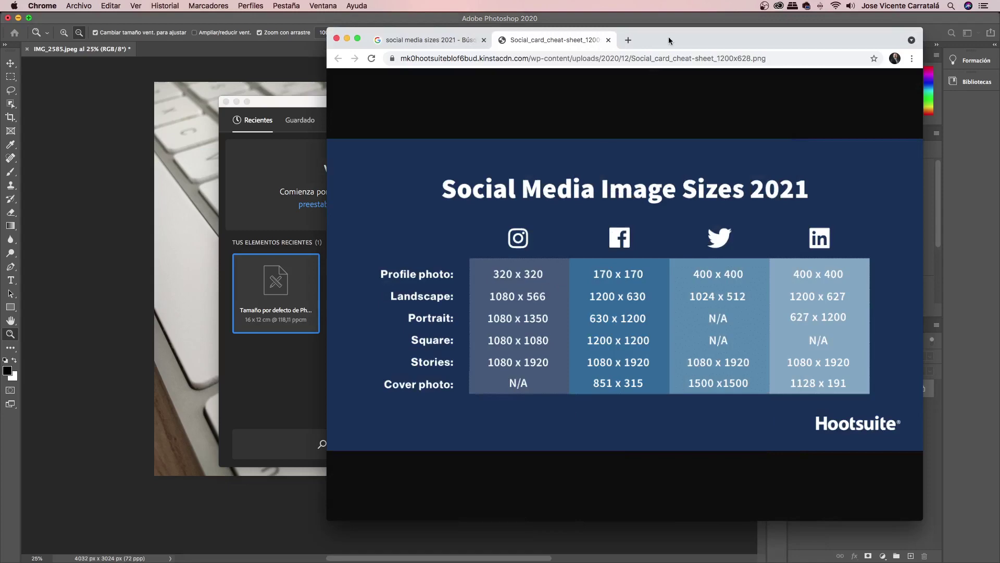
key(super+Tab)
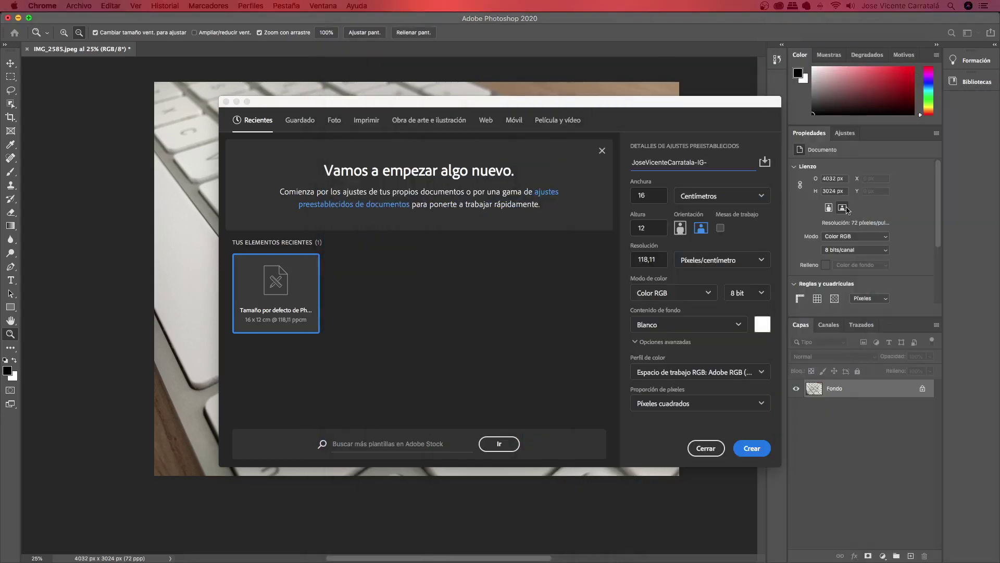
Step: Append 'Fotoperfil' to the document name in place of the English 'ProfilePho'
click(723, 165)
text(P)
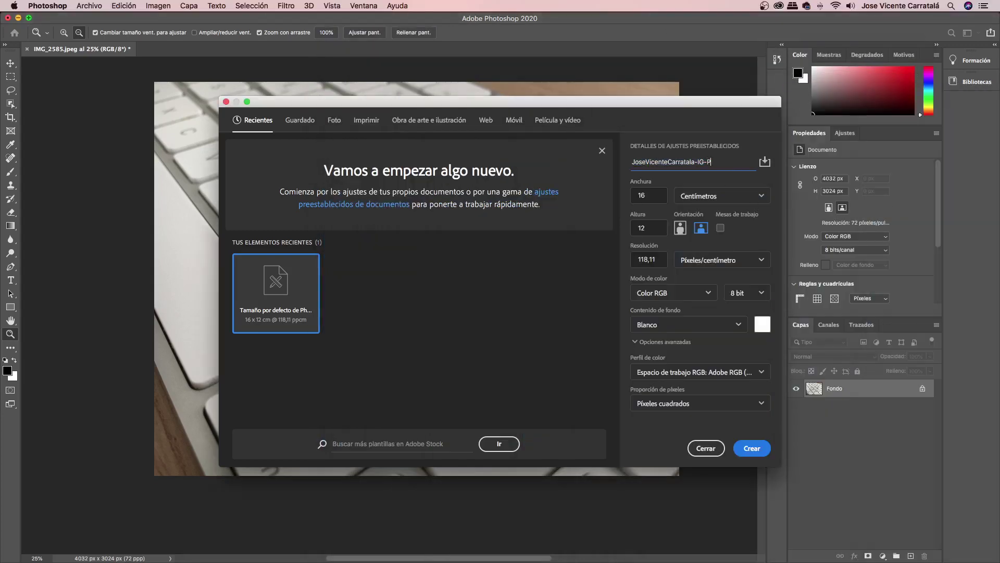
text(rofilePh)
text(o)
key(BackSpace)
key(BackSpace)
key(BackSpace)
key(BackSpace)
key(BackSpace)
key(BackSpace)
key(BackSpace)
key(BackSpace)
text(Fotoperfil)
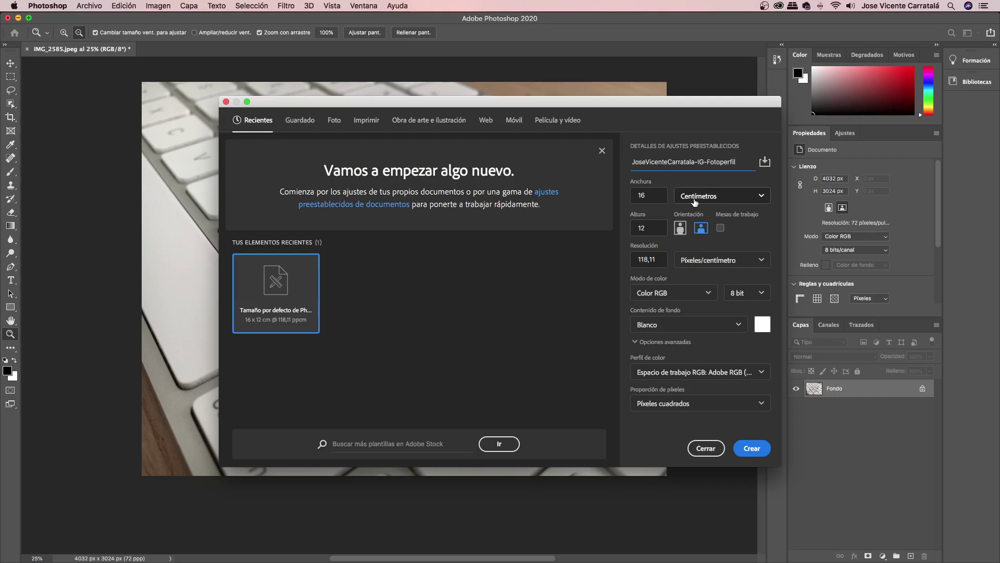
Step: Switch size units to Píxeles and enter 320 for both width and height
click(694, 202)
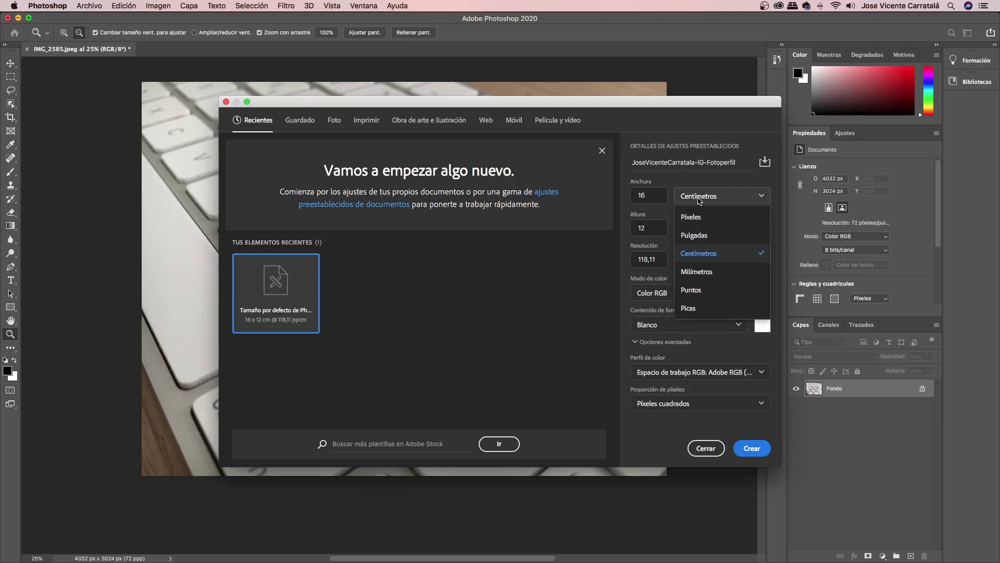
click(699, 220)
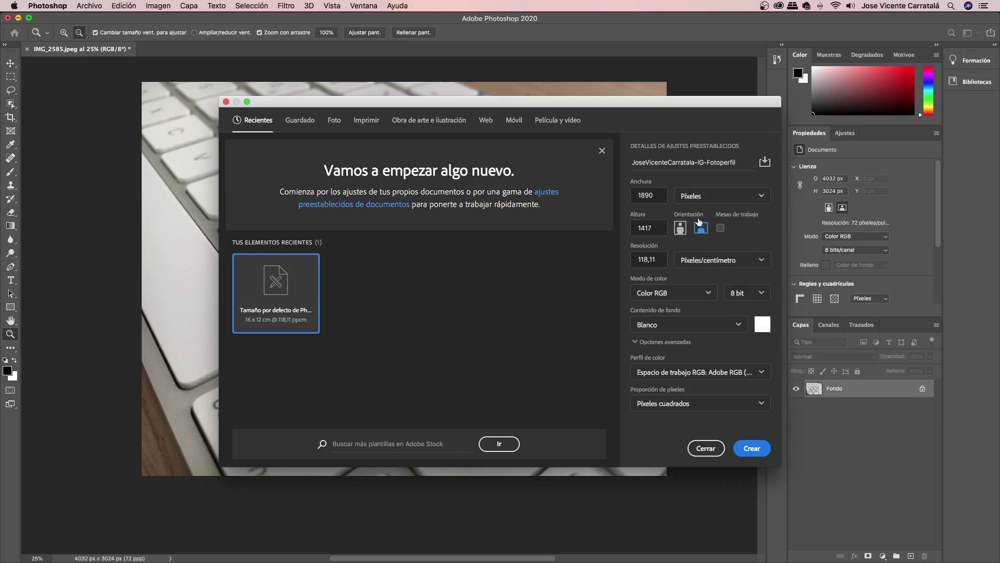
double_click(647, 196)
text(320)
double_click(649, 229)
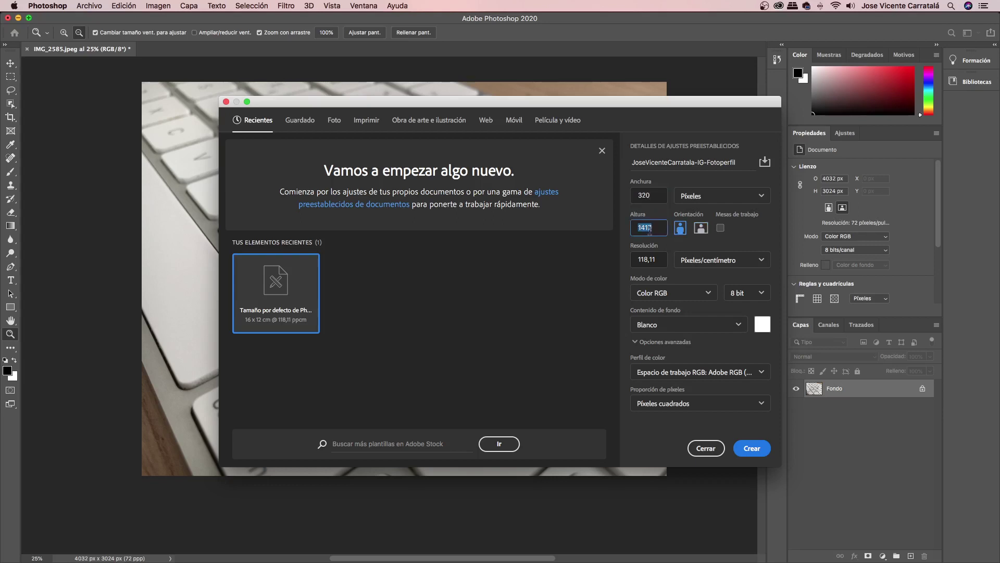
text(320)
click(657, 197)
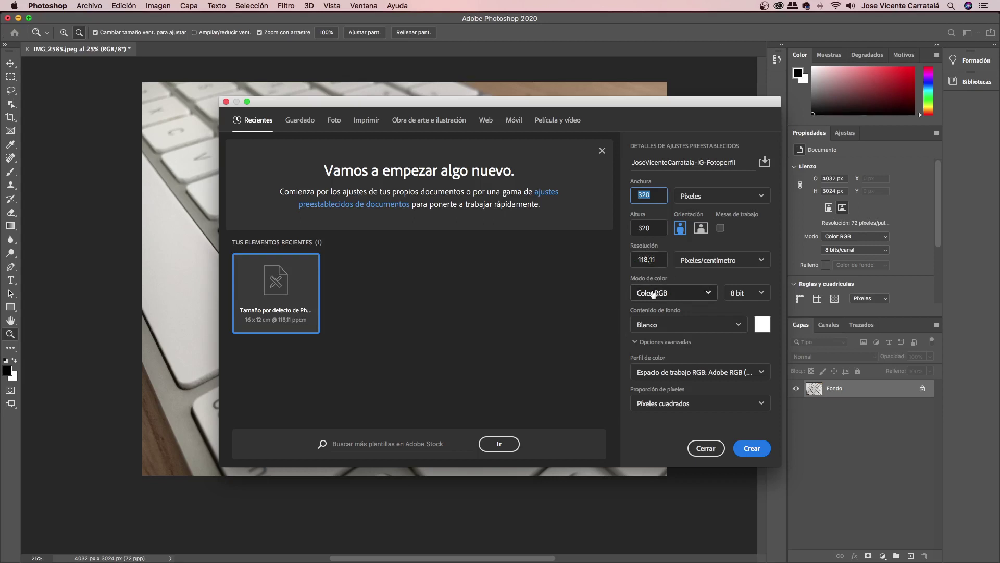
click(667, 293)
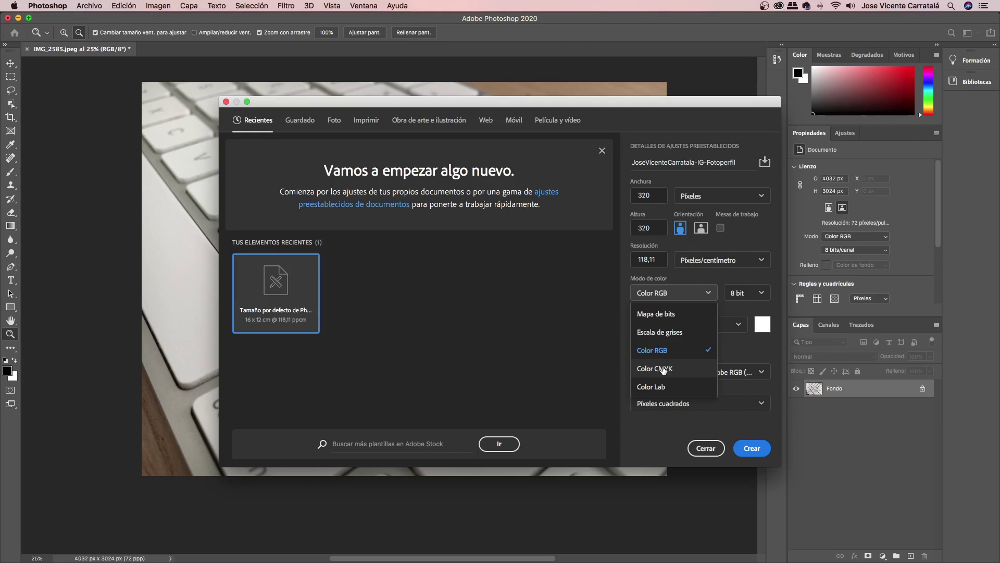
click(654, 350)
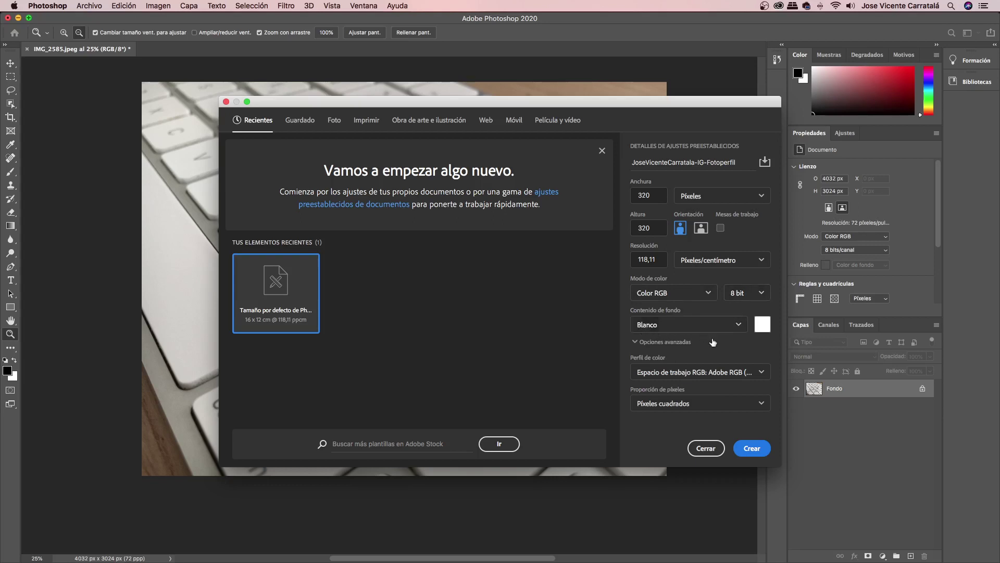
click(663, 405)
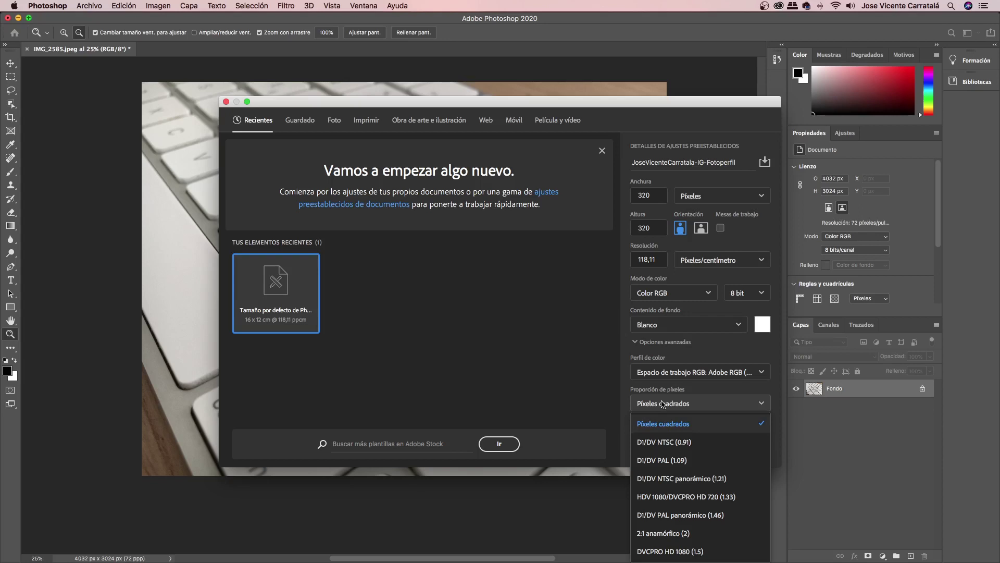
click(684, 422)
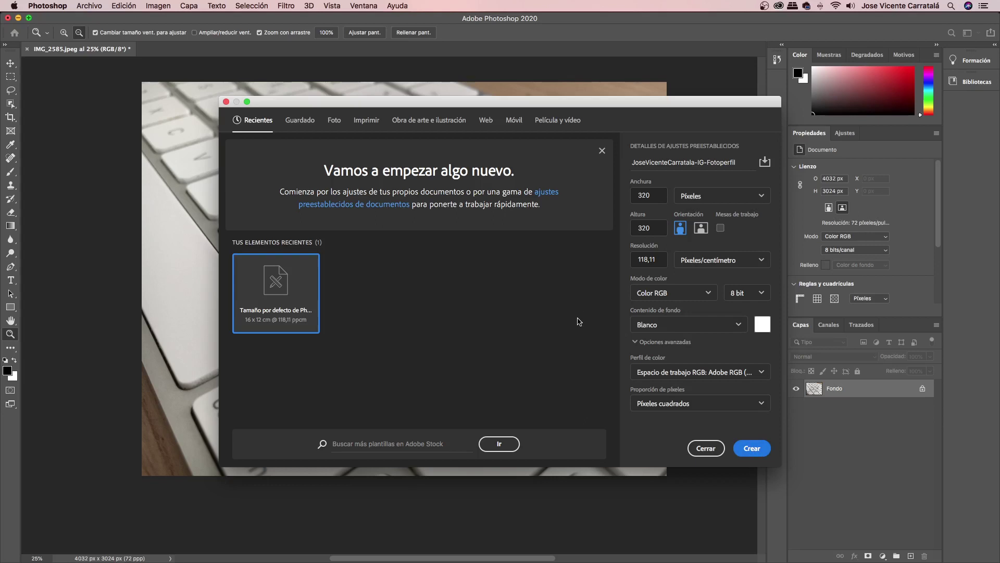
Step: Flip between the Guardado and Recientes preset tabs, returning to Recientes
click(701, 158)
click(300, 120)
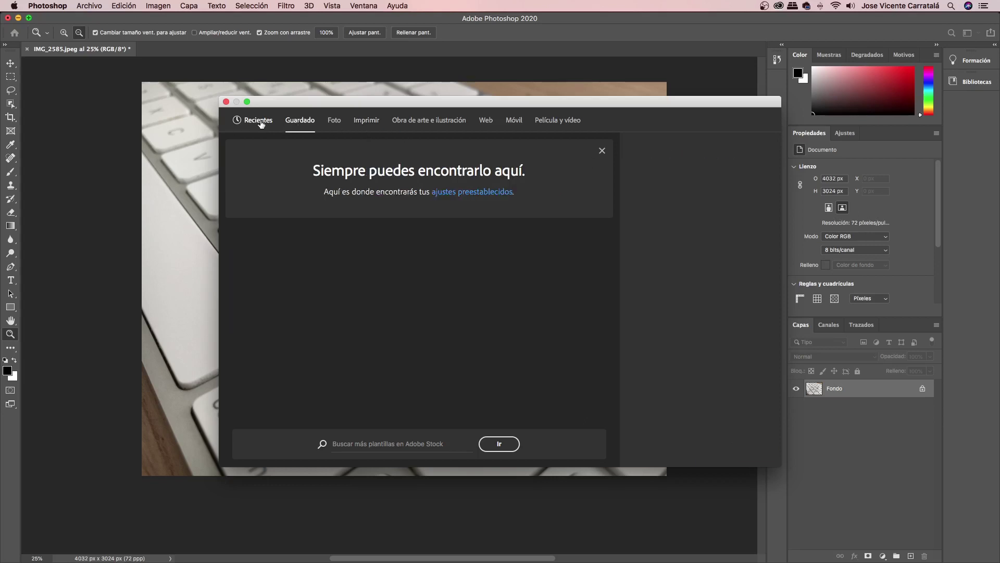
click(258, 120)
click(290, 121)
click(258, 120)
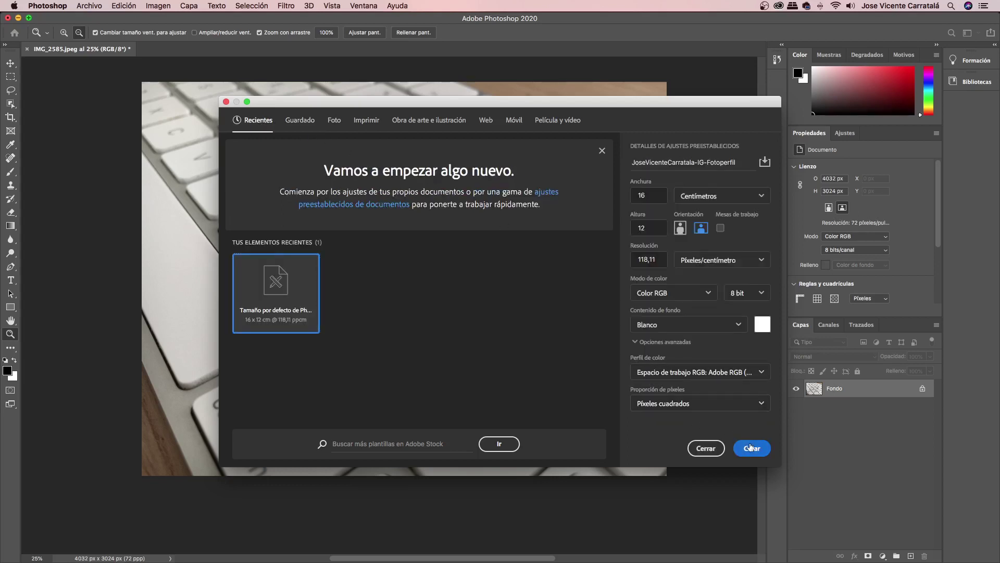
Step: Re-enter the document size as 320 × 320 Píxeles
click(651, 223)
click(721, 196)
click(703, 214)
click(648, 196)
text(320)
key(Tab)
key(Tab)
text(320)
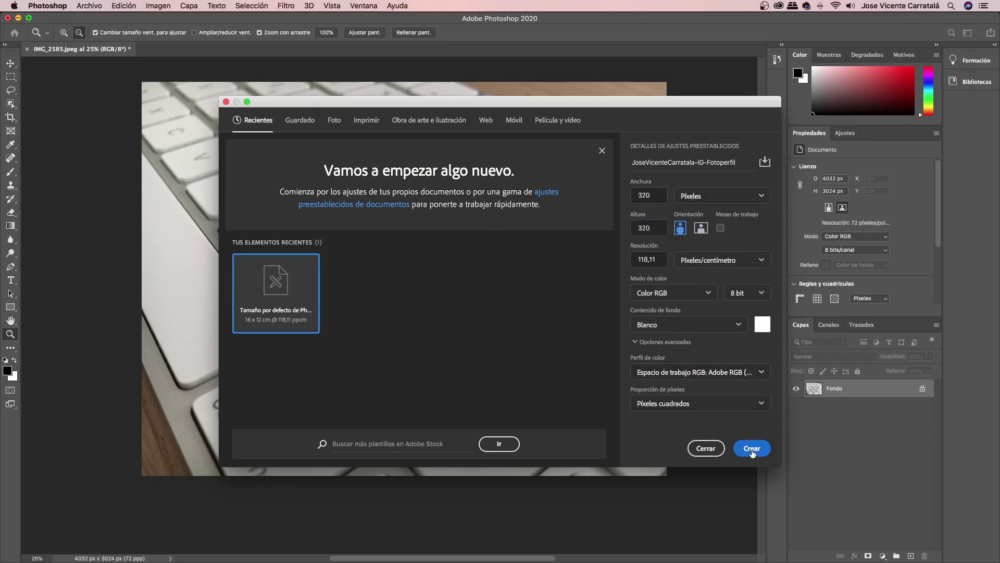
Step: Edit the document name field, then close the New Document dialog
click(670, 162)
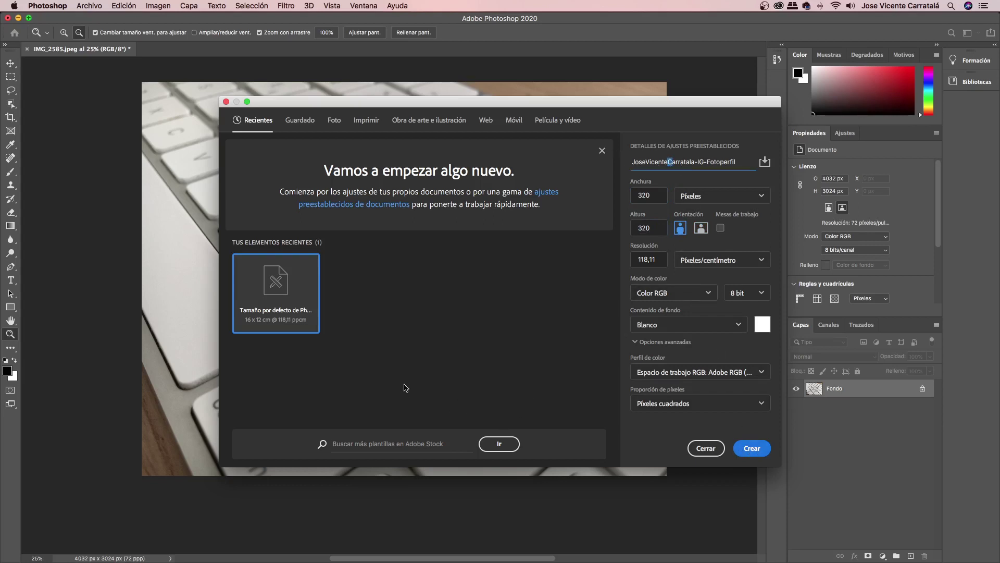
click(265, 295)
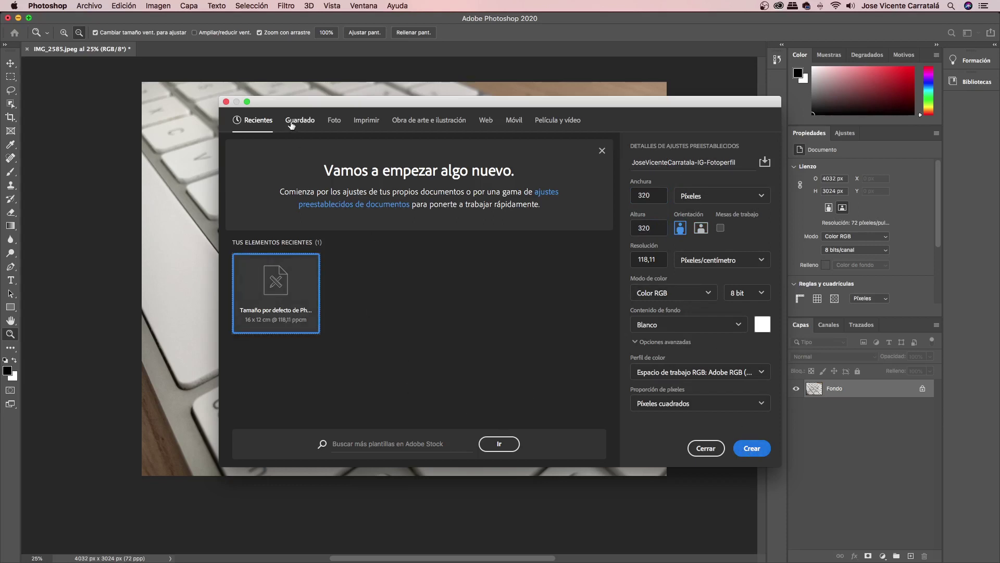
click(226, 102)
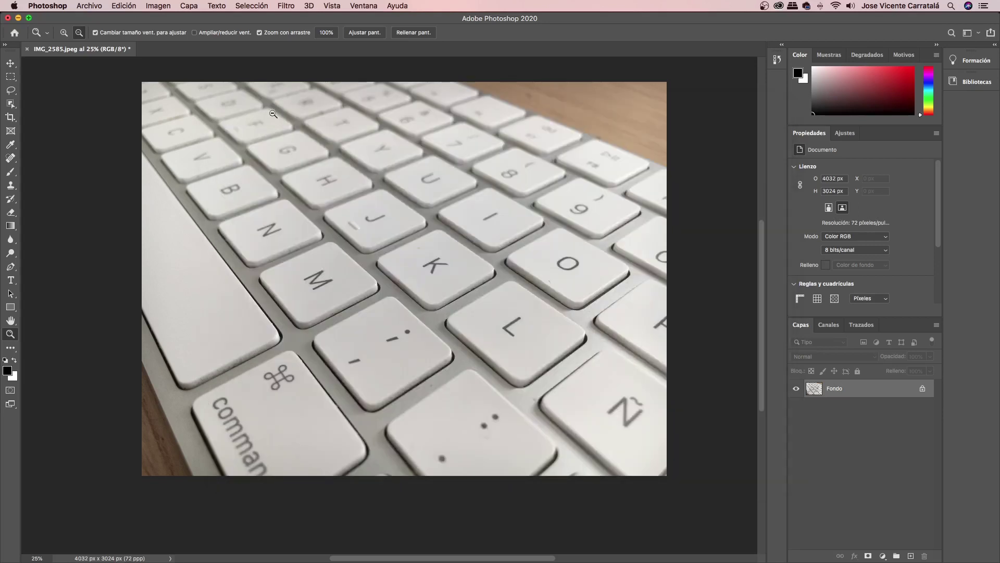
Step: Reopen New Document with Cmd+N, set 320 × 320 Píxeles, and create the document
key(super+n)
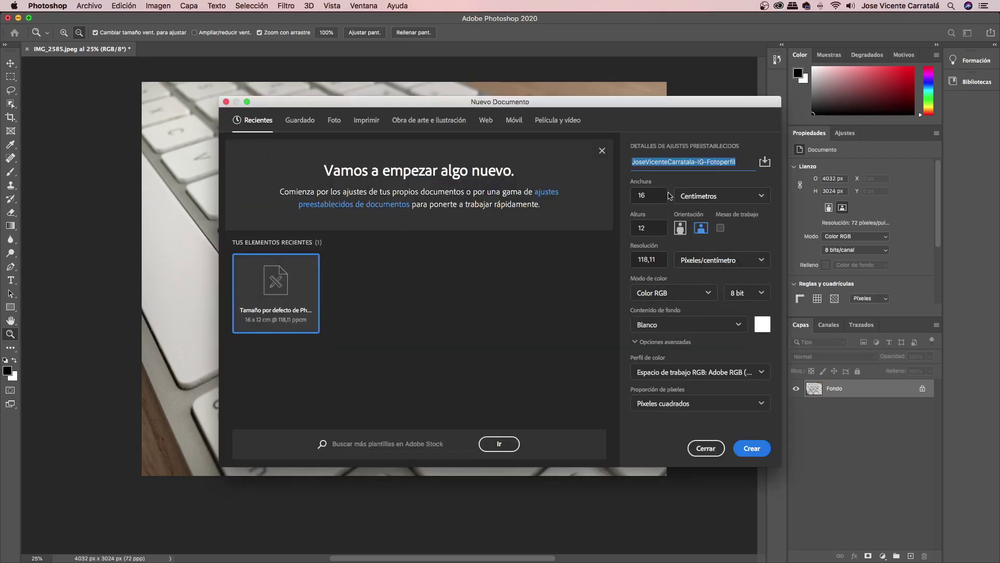
click(685, 196)
click(697, 217)
double_click(646, 195)
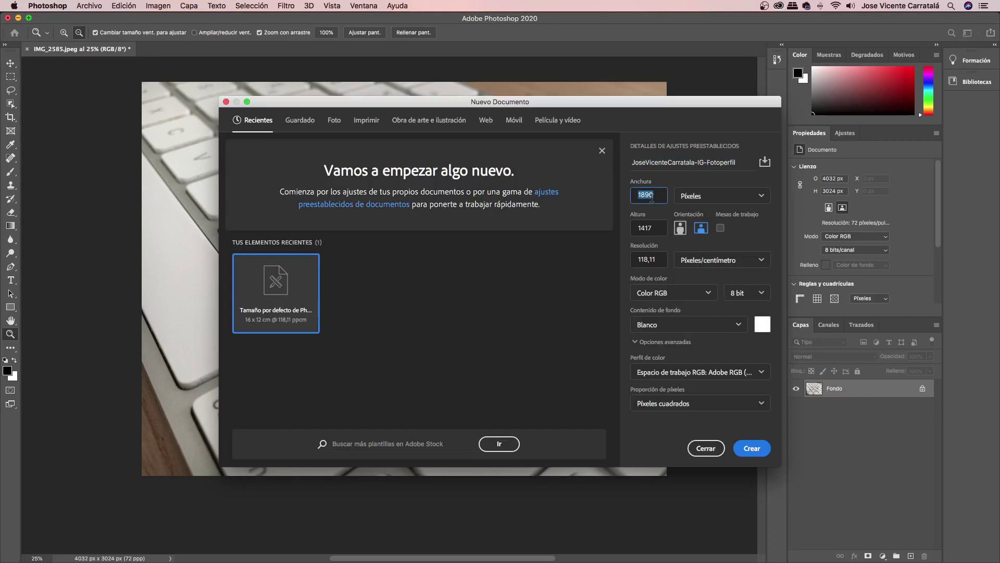
text(320)
key(Tab)
key(Tab)
text(320)
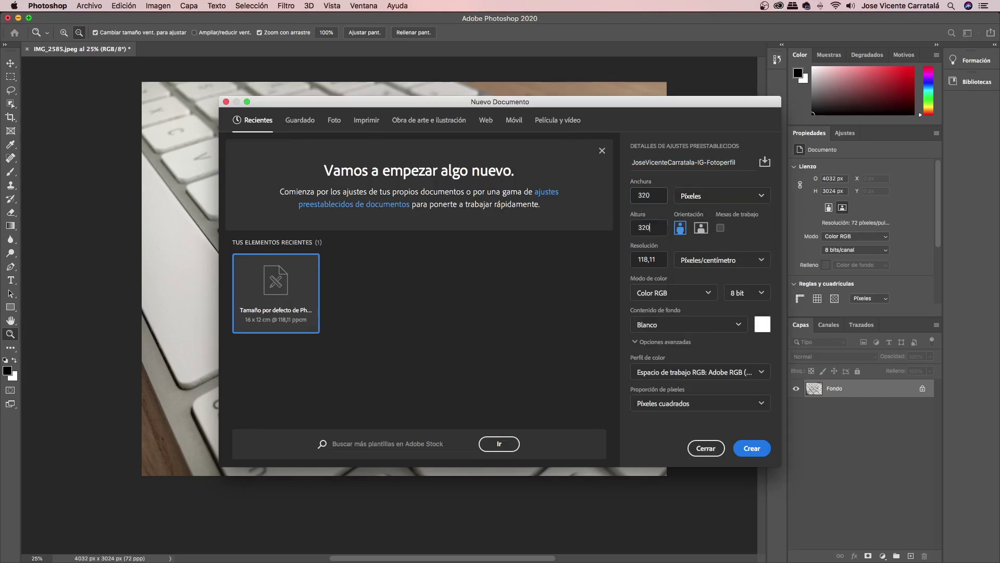
click(754, 450)
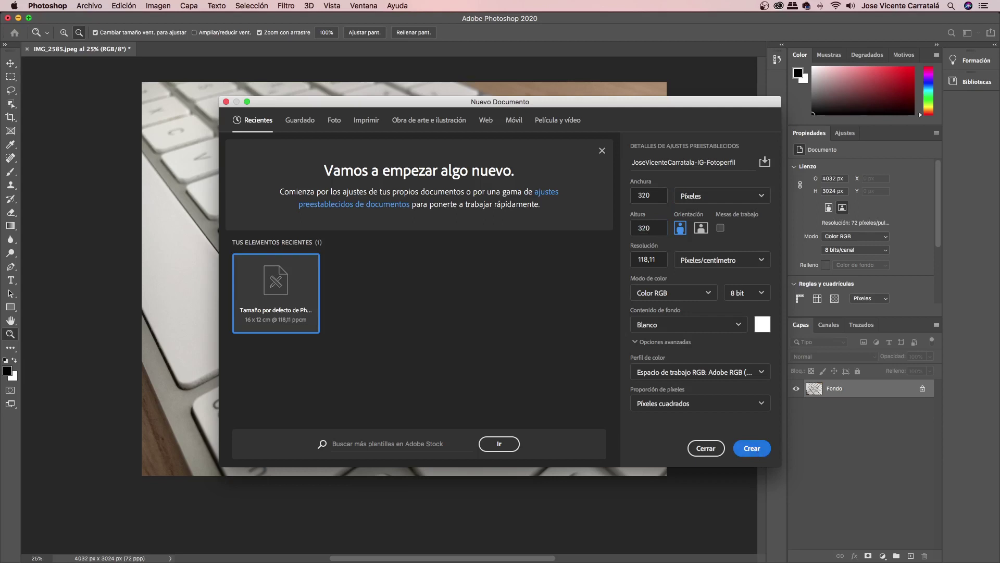